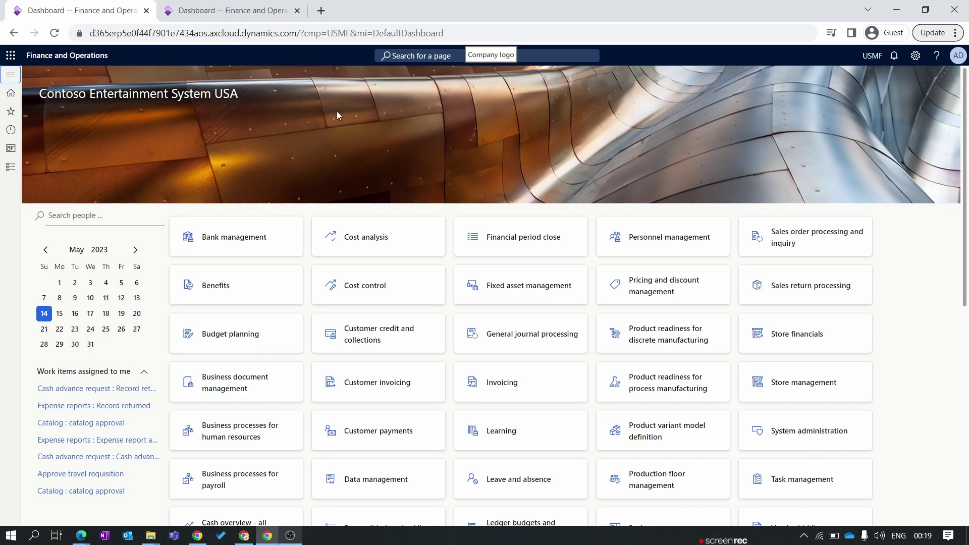
- Open the Trade agreement journal names page under Procurement and sourcing > Setup > Prices and discounts
{"action": "left_click", "coordinate": [10, 166]}
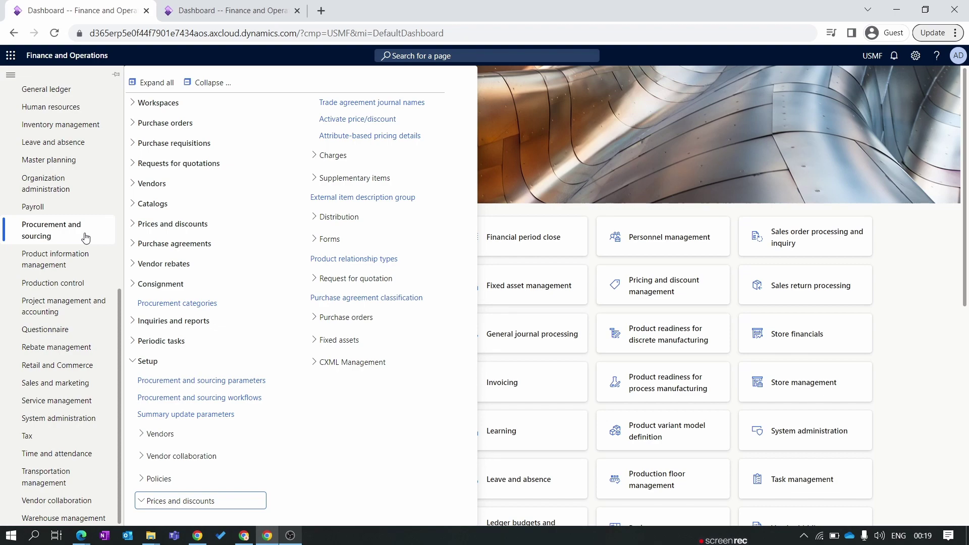
{"action": "left_click", "coordinate": [209, 82]}
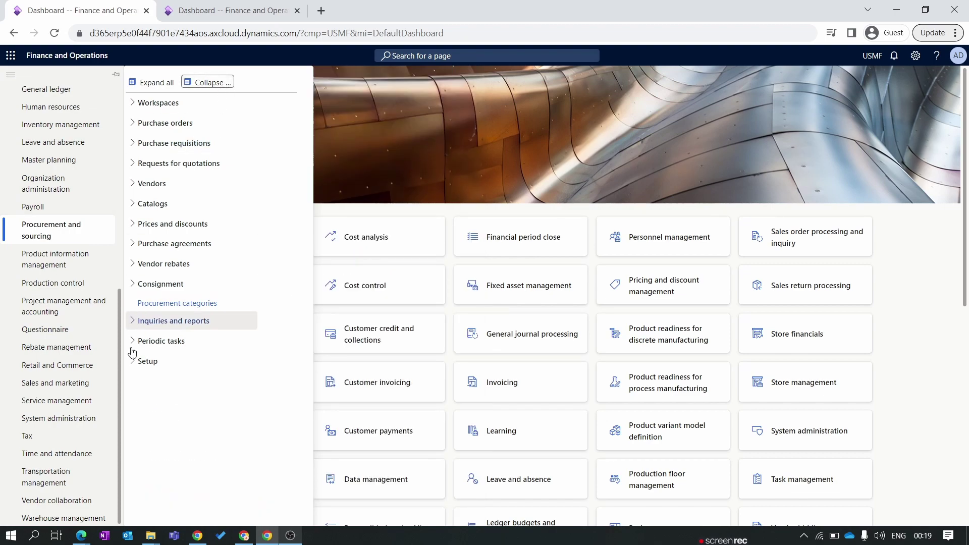
{"action": "left_click", "coordinate": [136, 363]}
{"action": "left_click", "coordinate": [168, 501]}
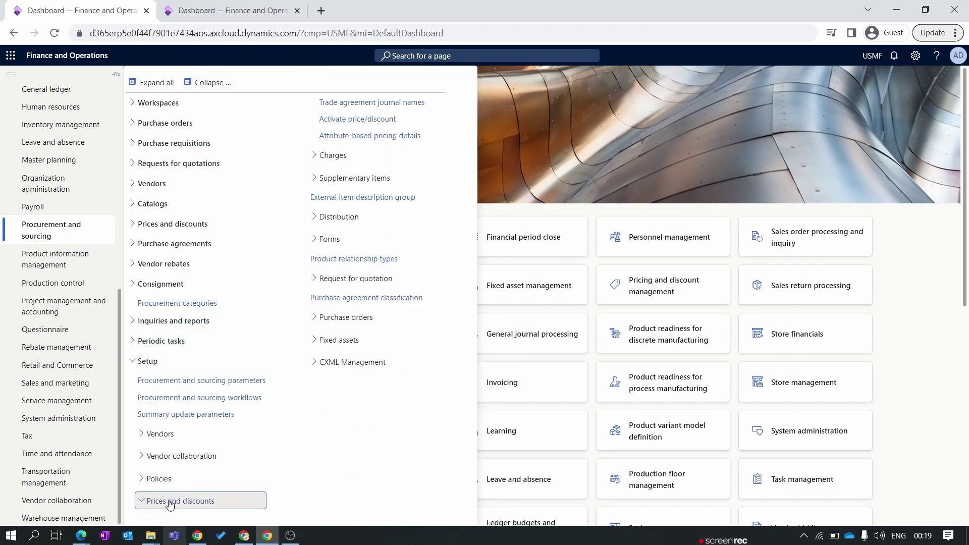
{"action": "left_click", "coordinate": [373, 103]}
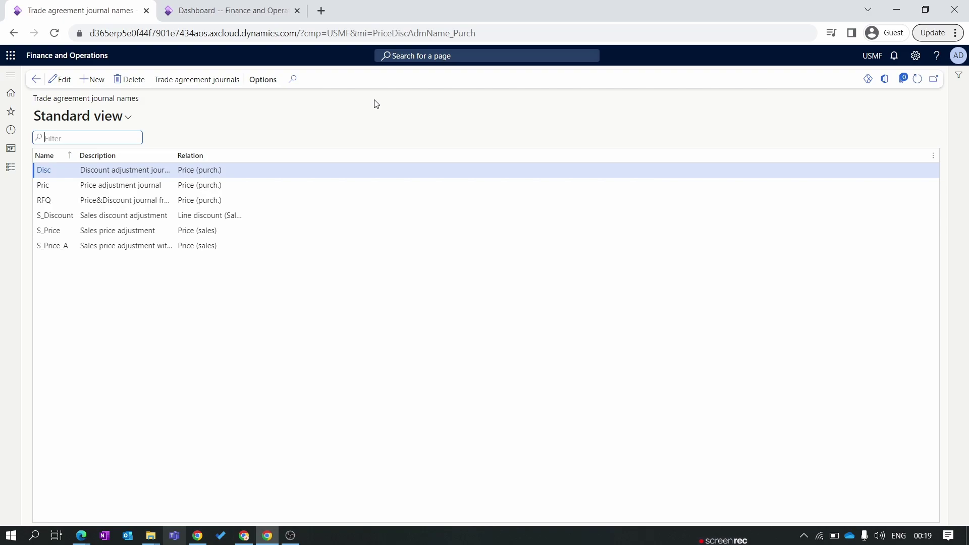
- Add journal name Purch_pric described 'Purchase Price' with relation Price (purch.) and save it
{"action": "left_click", "coordinate": [92, 79]}
{"action": "type", "text": "P"}
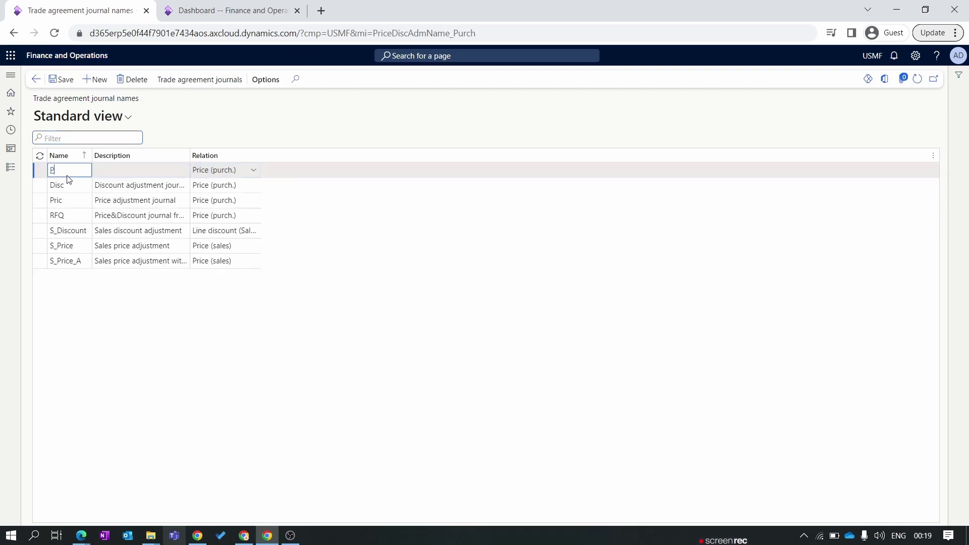
{"action": "type", "text": "urch_pric"}
{"action": "left_click", "coordinate": [112, 174]}
{"action": "type", "text": "P"}
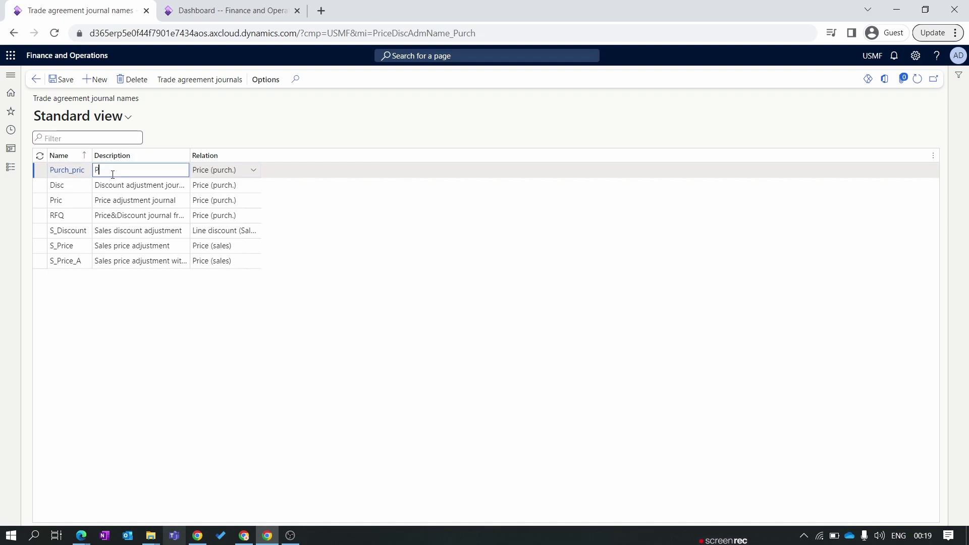
{"action": "type", "text": "Purchase Price"}
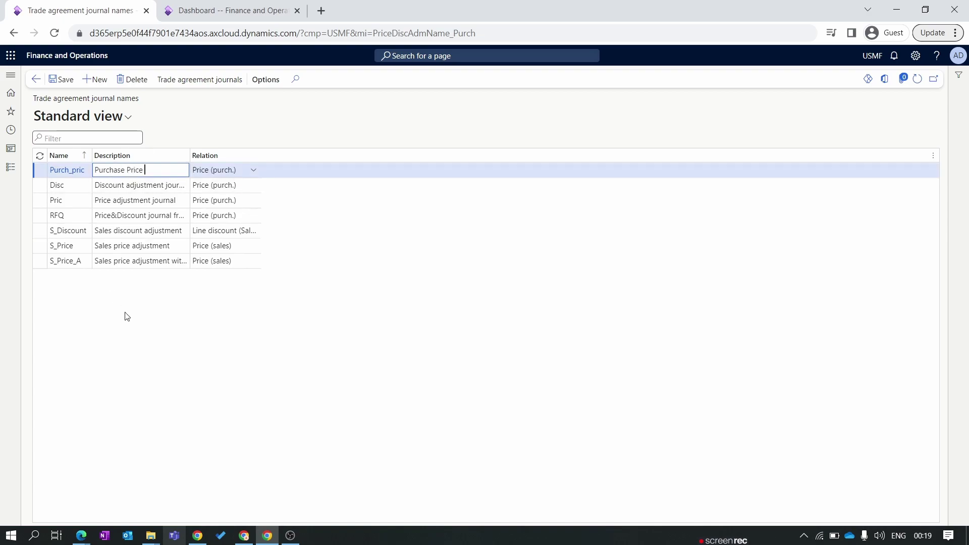
{"action": "left_click", "coordinate": [225, 170]}
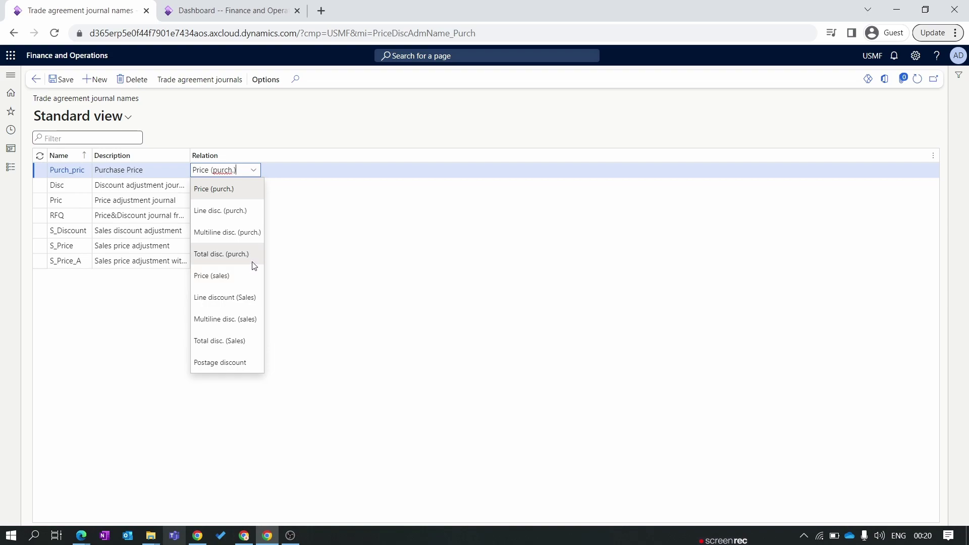
{"action": "left_click", "coordinate": [63, 81]}
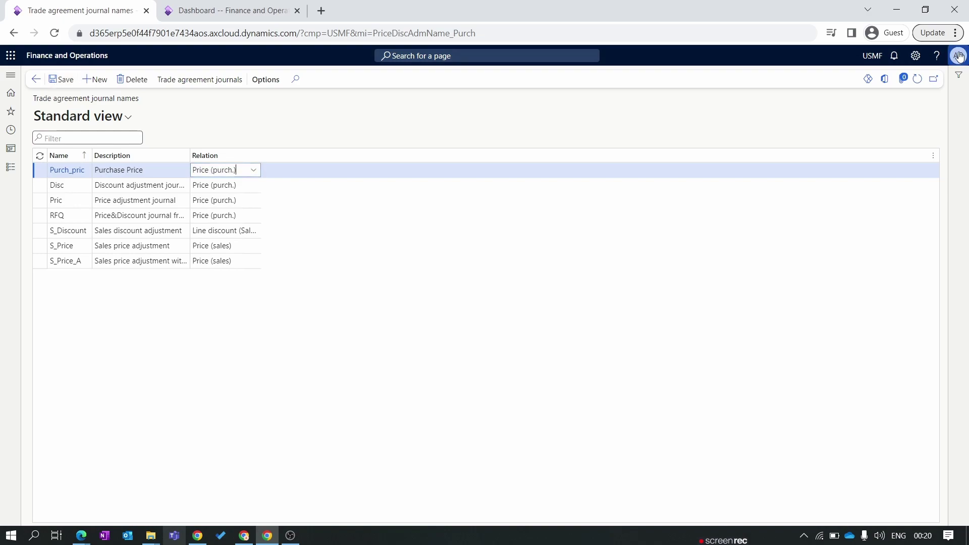
{"action": "left_click", "coordinate": [42, 80]}
- On Activate price/discount, set item purchase price activation to Yes for Vendor, Vendor group and All vendors
{"action": "left_click", "coordinate": [8, 173]}
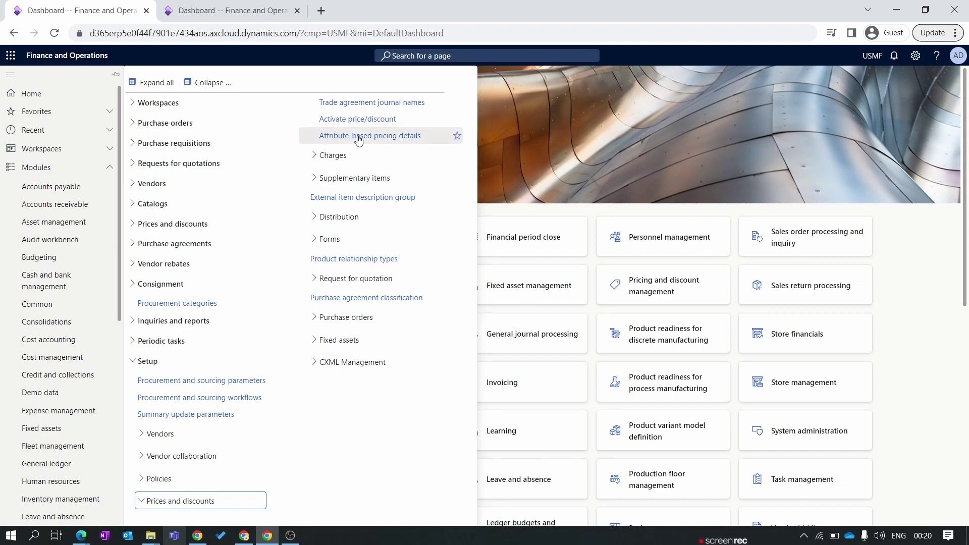
{"action": "left_click", "coordinate": [347, 119]}
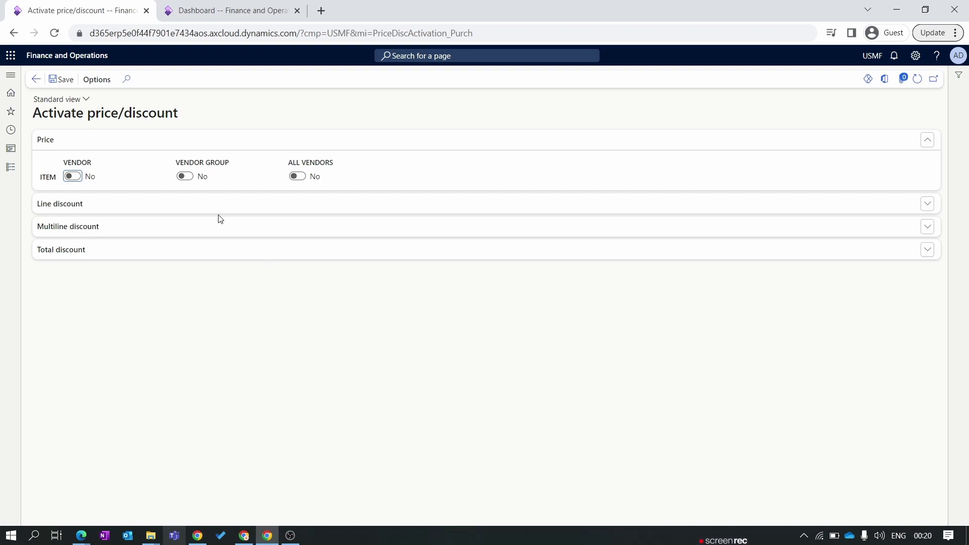
{"action": "left_click", "coordinate": [75, 178]}
{"action": "left_click", "coordinate": [186, 177]}
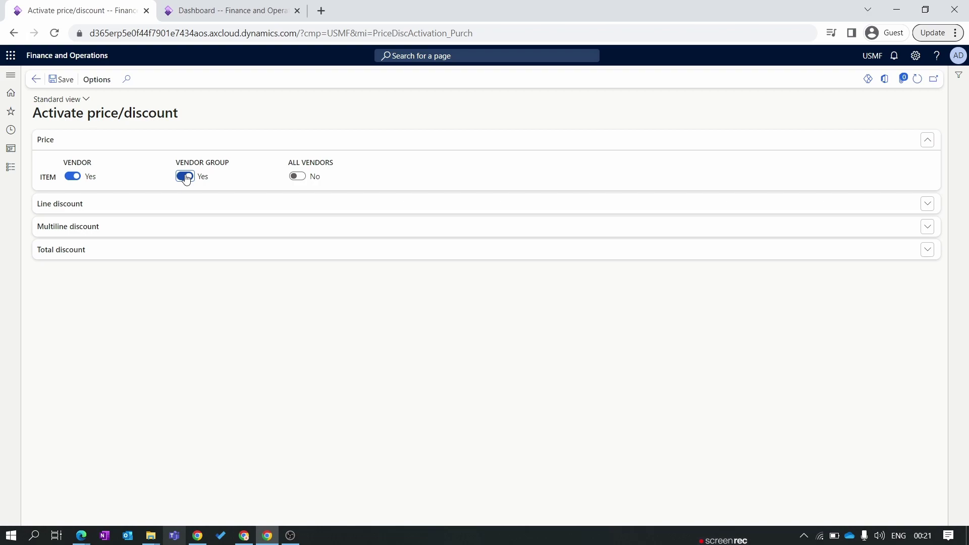
{"action": "left_click", "coordinate": [297, 182]}
- Open the Trade agreement journals list under Procurement and sourcing > Prices and discounts
{"action": "left_click", "coordinate": [11, 167]}
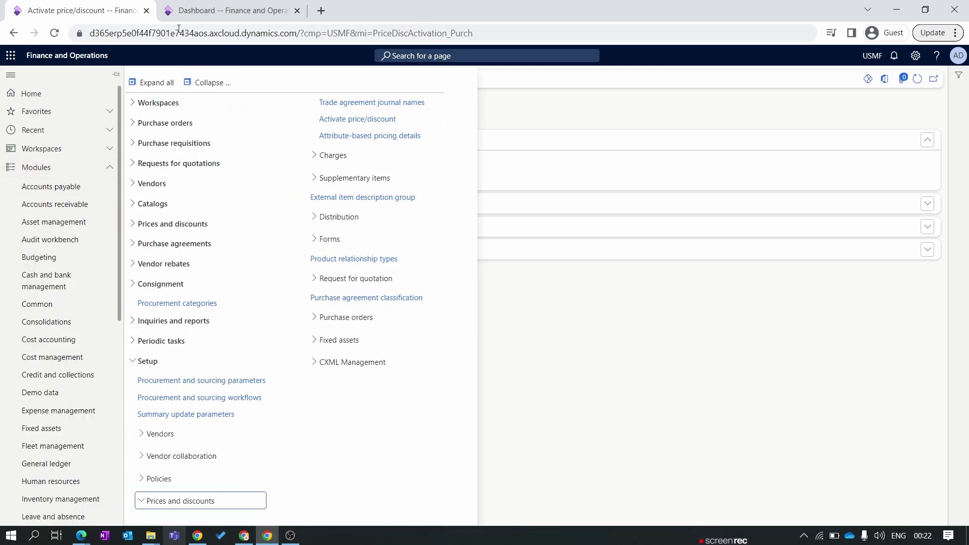
{"action": "left_click", "coordinate": [204, 86]}
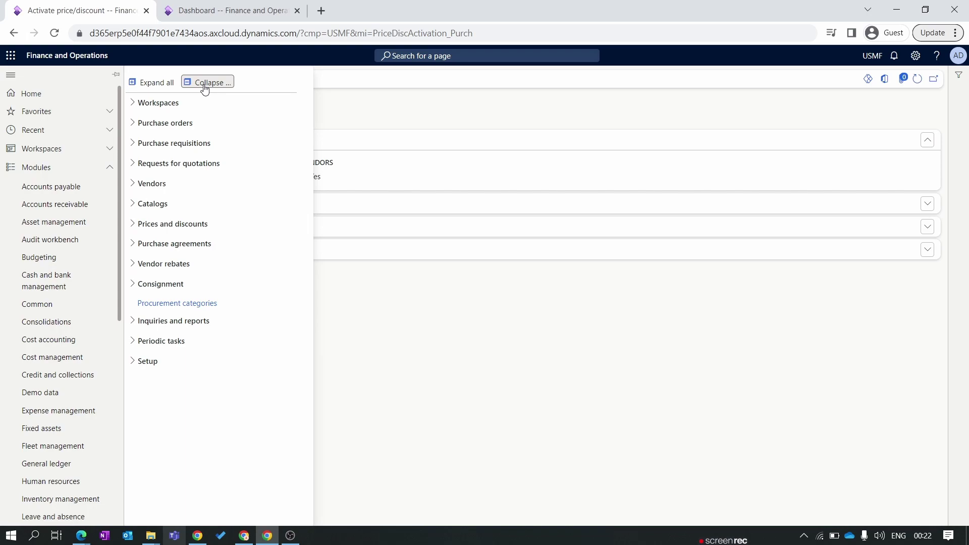
{"action": "left_click", "coordinate": [137, 224]}
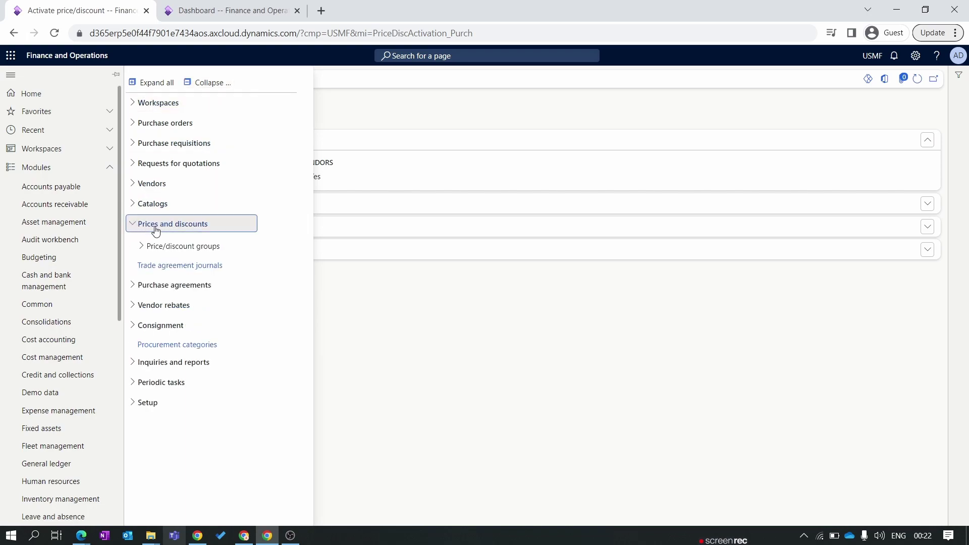
{"action": "left_click", "coordinate": [168, 267]}
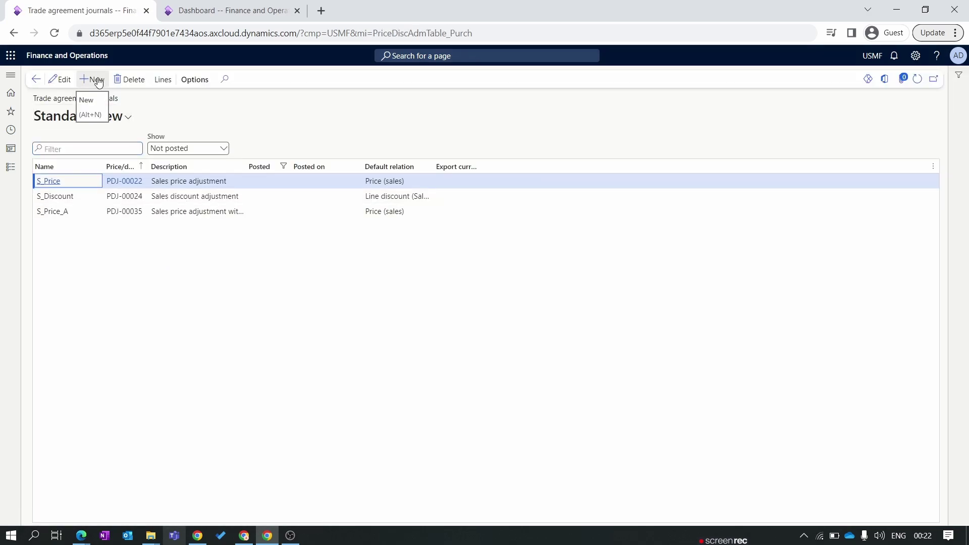
- Create journal PDJ-00060 with name Purch_pric and default relation Price (purch.), then view its lines
{"action": "left_click", "coordinate": [99, 81]}
{"action": "left_click", "coordinate": [111, 182]}
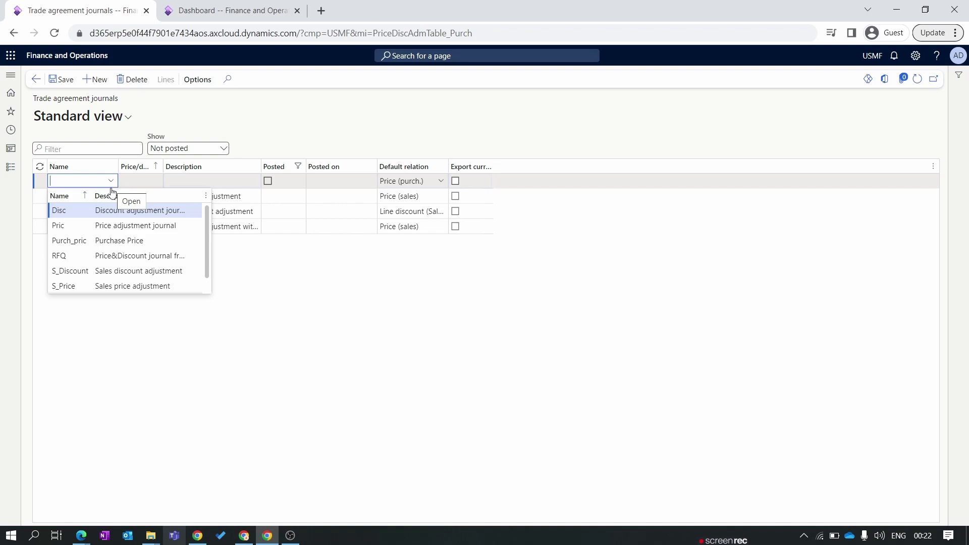
{"action": "left_click", "coordinate": [114, 241]}
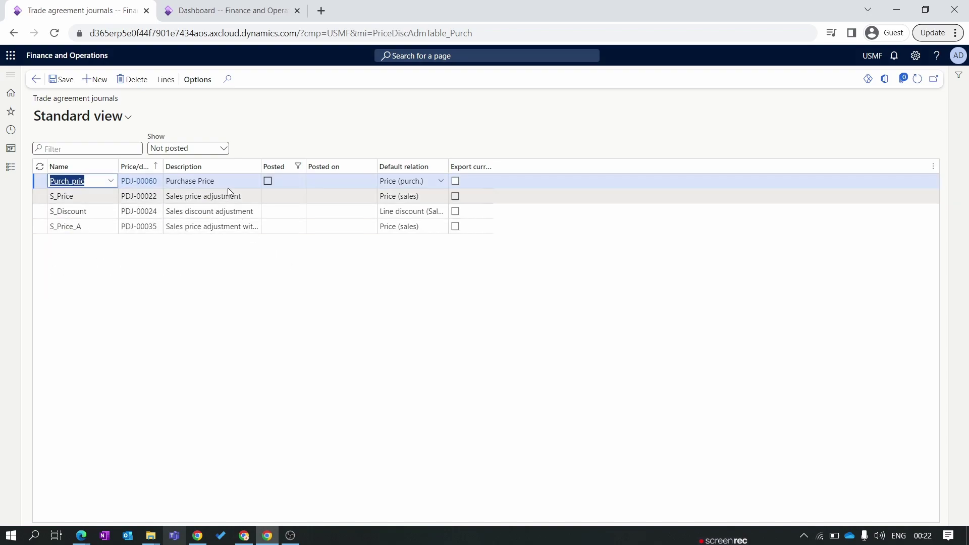
{"action": "left_click_drag", "start_coordinate": [228, 182], "coordinate": [170, 180]}
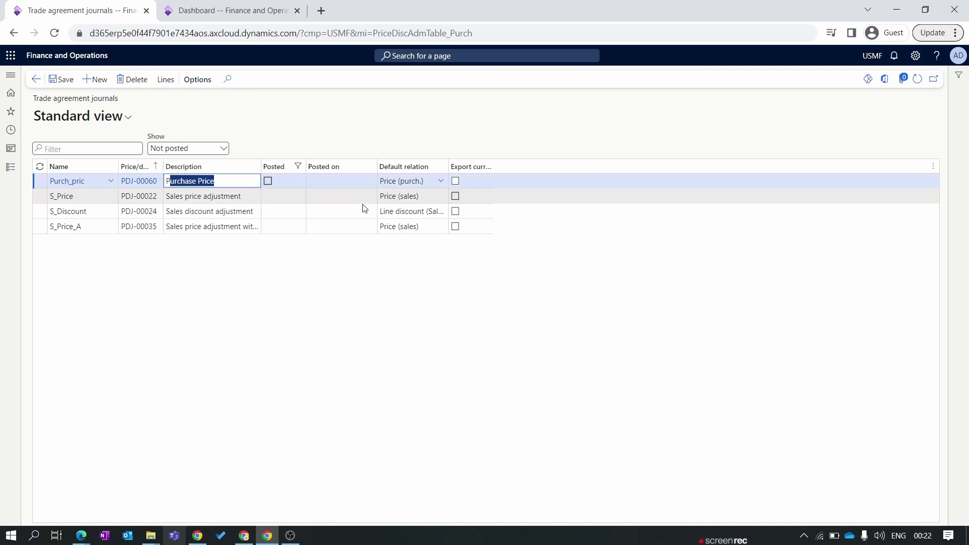
{"action": "left_click", "coordinate": [428, 183]}
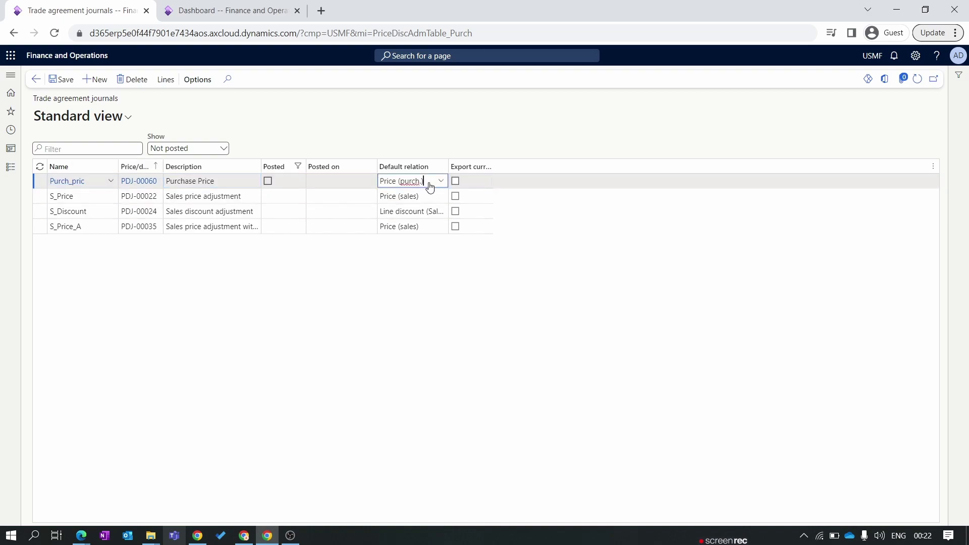
{"action": "left_click", "coordinate": [40, 187]}
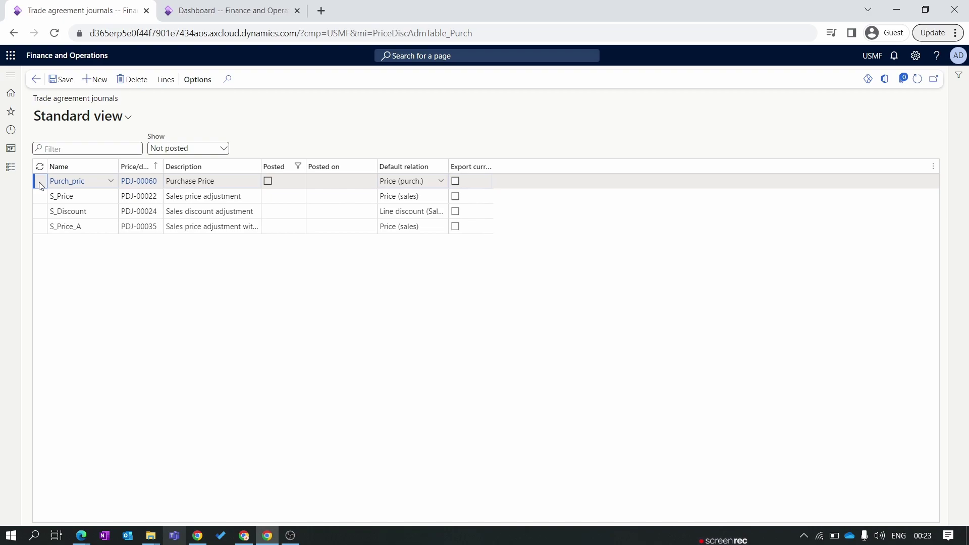
{"action": "left_click", "coordinate": [171, 81]}
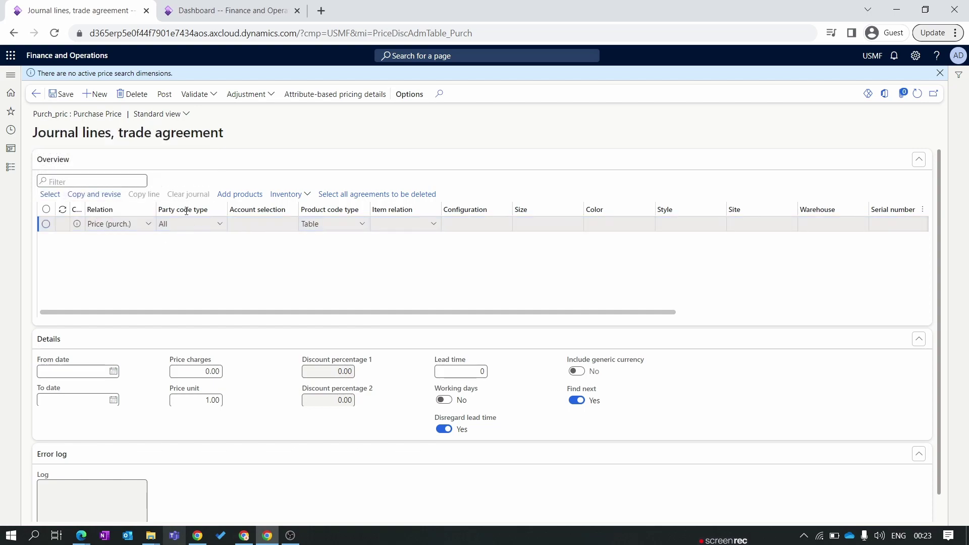
- Set the line's party code type to Table, account to vendor 000001, and product code type to Table
{"action": "left_click", "coordinate": [219, 224]}
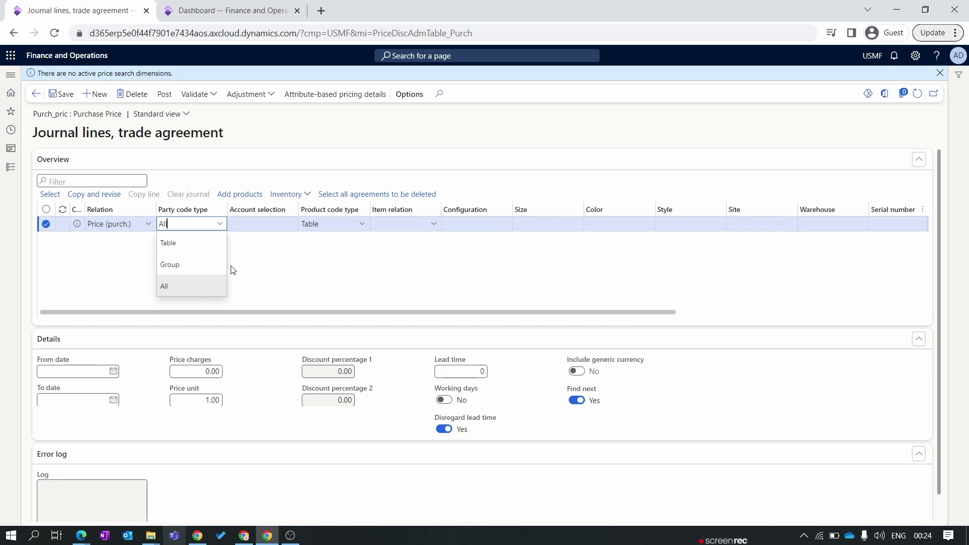
{"action": "left_click", "coordinate": [201, 238]}
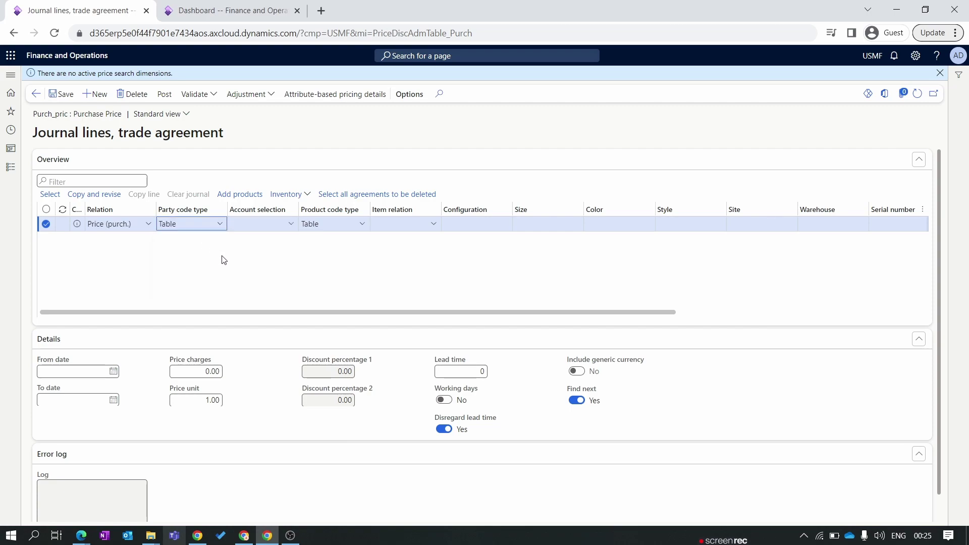
{"action": "left_click", "coordinate": [290, 224]}
{"action": "scroll", "coordinate": [282, 303], "scroll_direction": "down", "scroll_amount": 5}
{"action": "scroll", "coordinate": [282, 302], "scroll_direction": "down", "scroll_amount": 3}
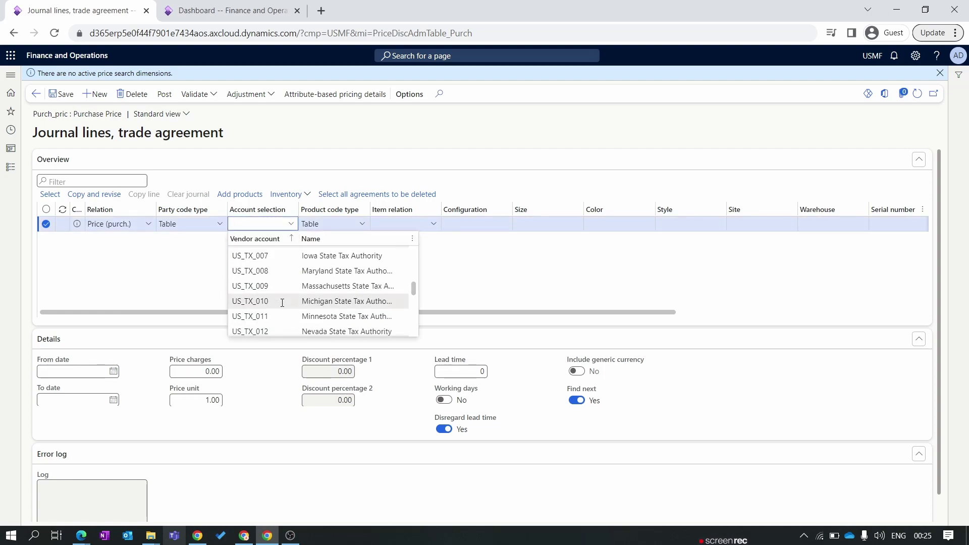
{"action": "scroll", "coordinate": [282, 303], "scroll_direction": "up", "scroll_amount": 15}
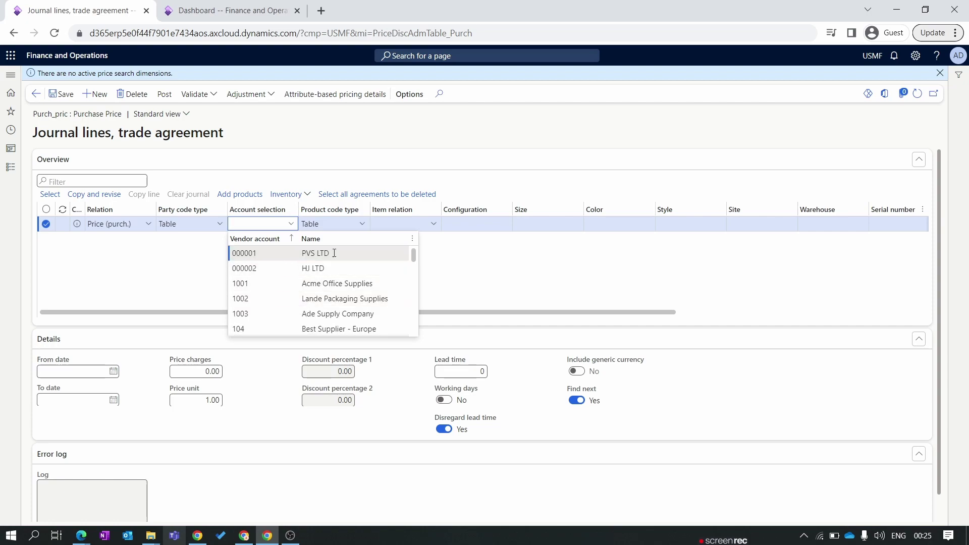
{"action": "left_click", "coordinate": [334, 253]}
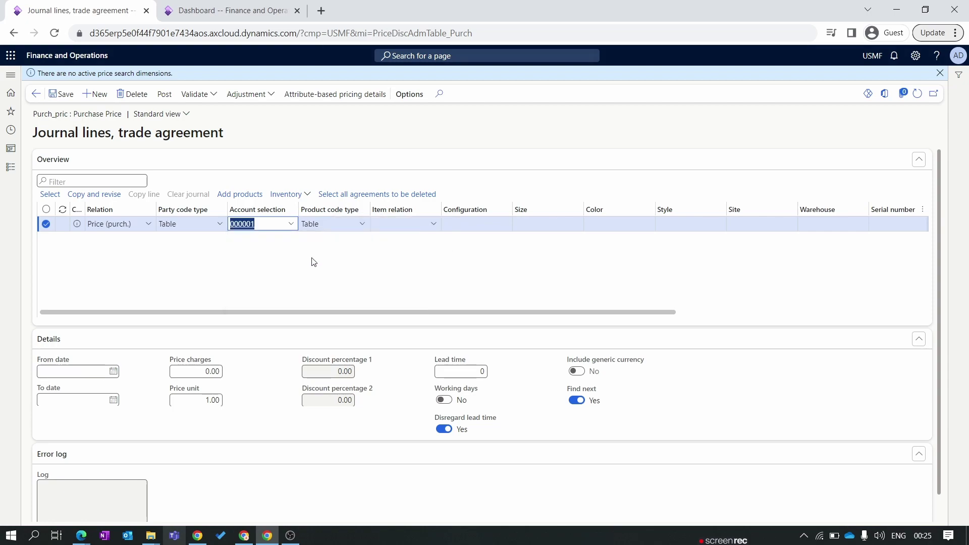
{"action": "left_click", "coordinate": [362, 224]}
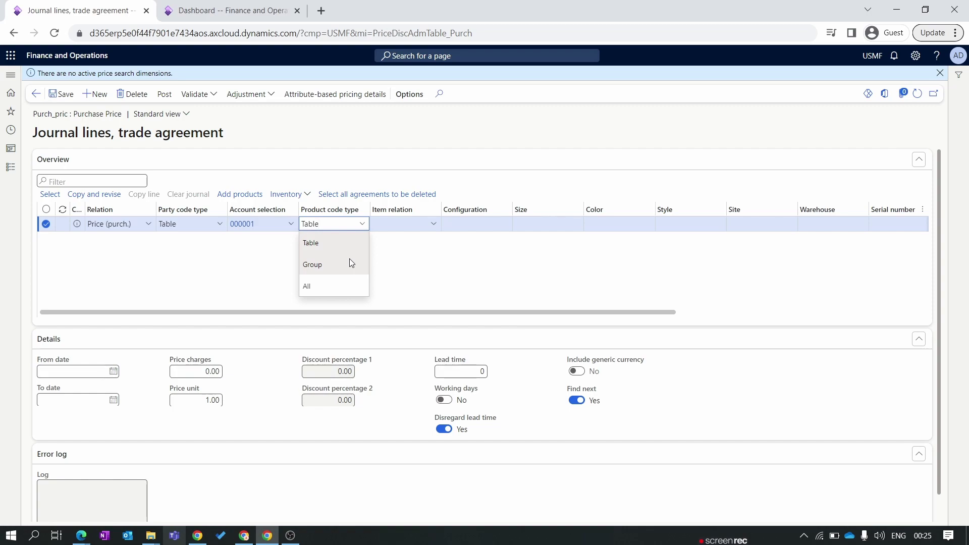
{"action": "left_click", "coordinate": [356, 243]}
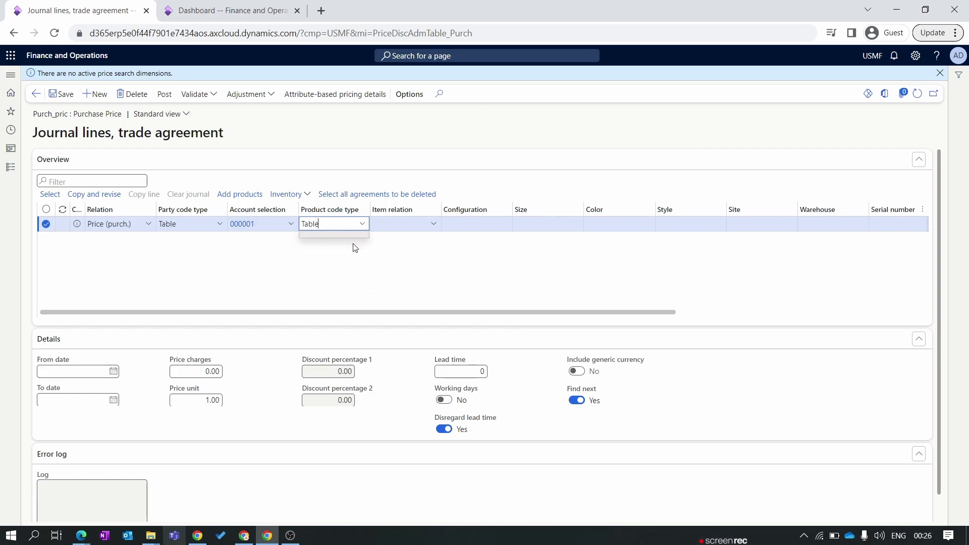
- Select item 1000 as the journal line's item relation
{"action": "left_click", "coordinate": [365, 235]}
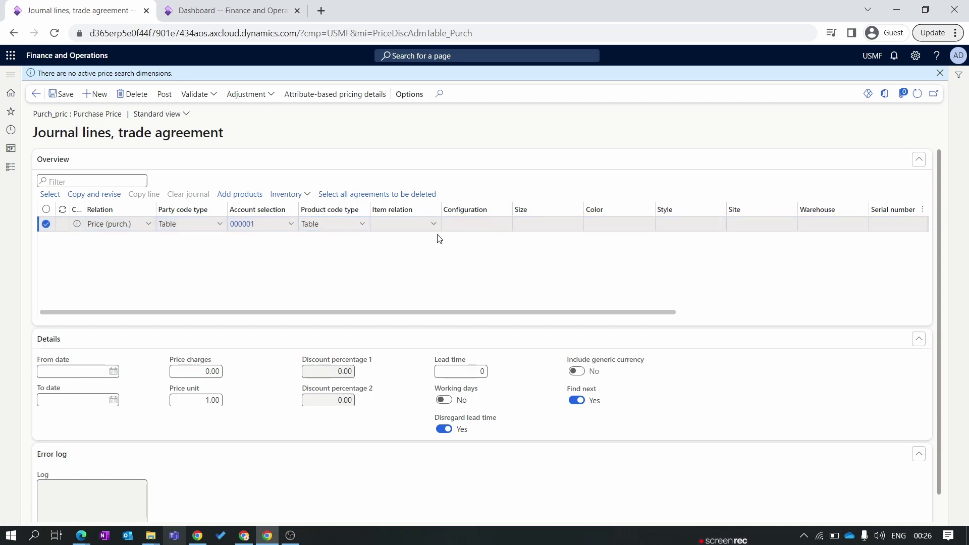
{"action": "left_click", "coordinate": [356, 255]}
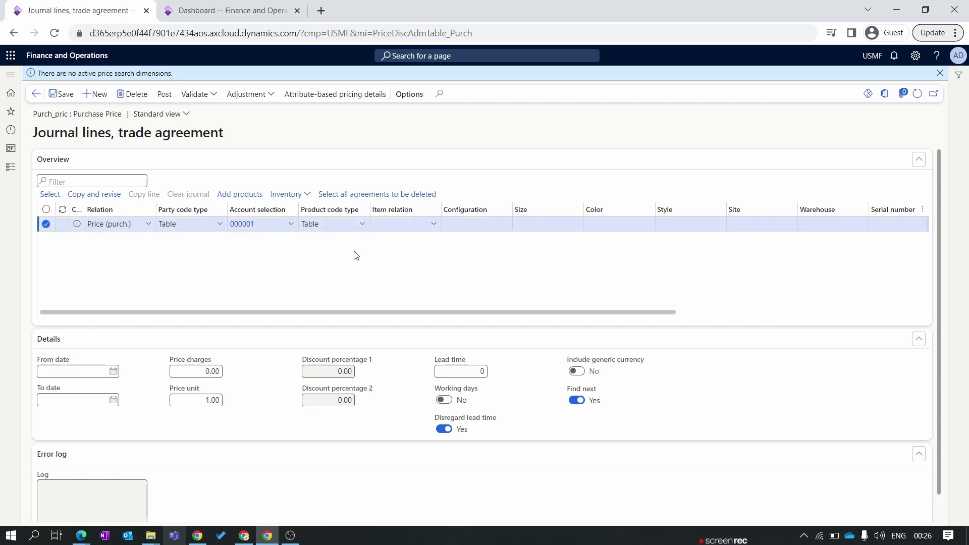
{"action": "left_click", "coordinate": [431, 224]}
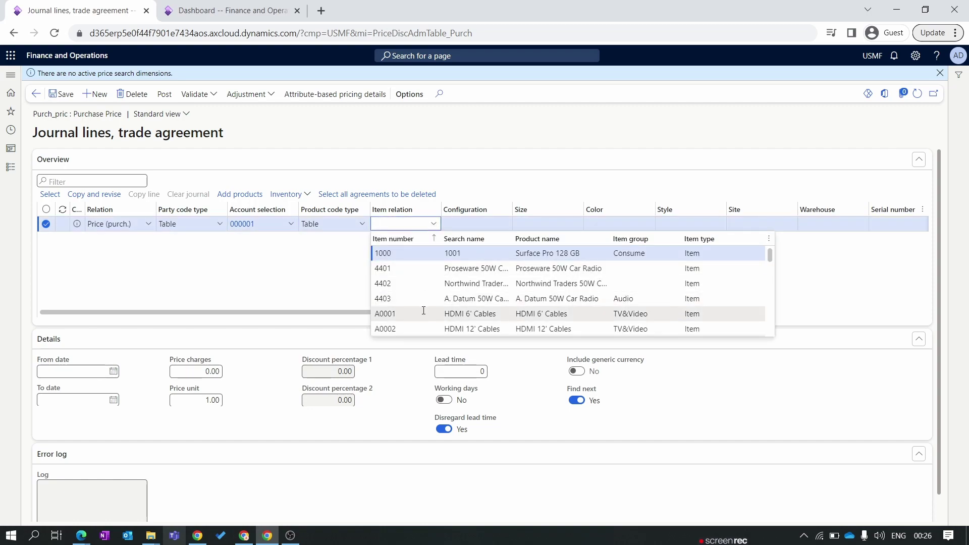
{"action": "scroll", "coordinate": [423, 310], "scroll_direction": "down", "scroll_amount": 3}
{"action": "scroll", "coordinate": [423, 310], "scroll_direction": "up", "scroll_amount": 3}
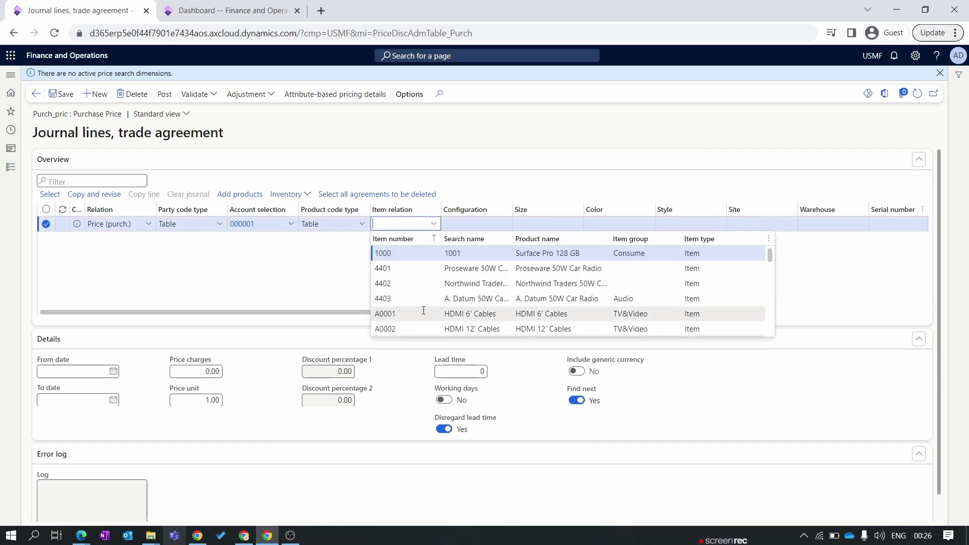
{"action": "left_click", "coordinate": [424, 258]}
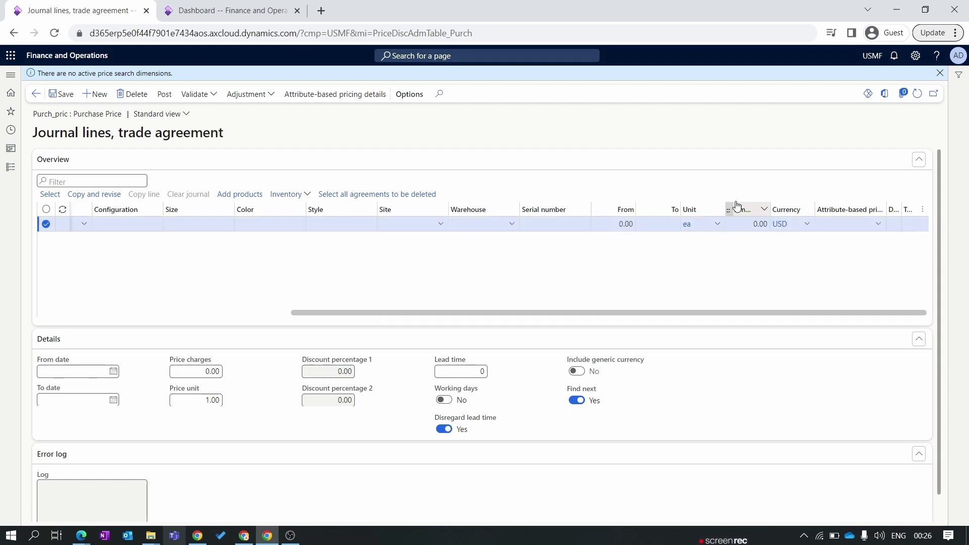
{"action": "left_click", "coordinate": [411, 258]}
- Enter 100 as the line's purchase price amount, keeping item 1000 selected
{"action": "scroll", "coordinate": [737, 224], "scroll_direction": "right", "scroll_amount": 5}
{"action": "left_click", "coordinate": [746, 223]}
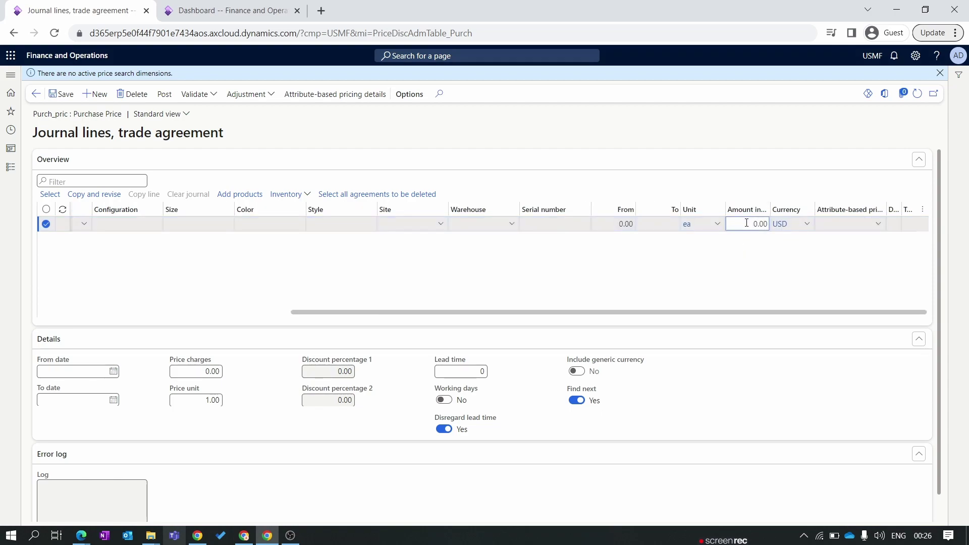
{"action": "type", "text": "100"}
{"action": "left_click_drag", "start_coordinate": [317, 316], "coordinate": [113, 339]}
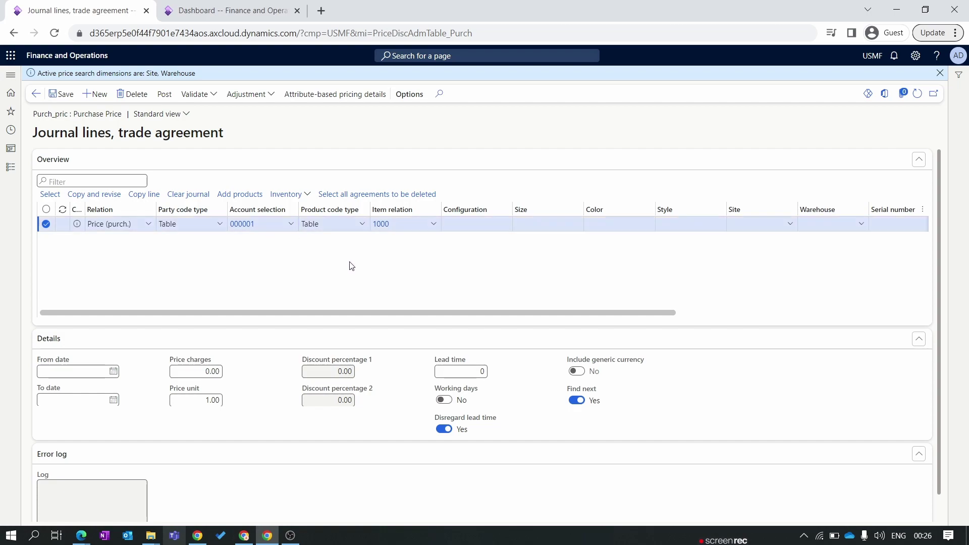
{"action": "left_click", "coordinate": [394, 228]}
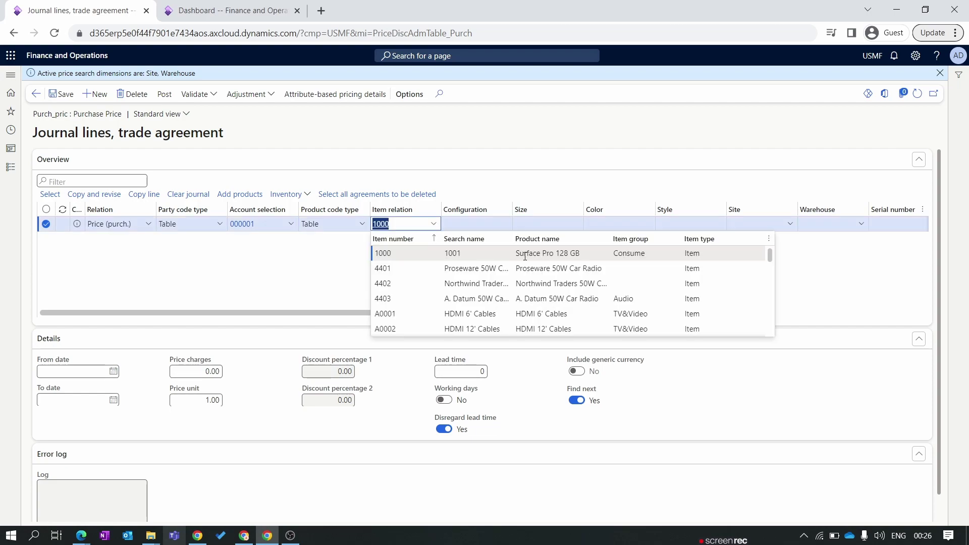
{"action": "left_click", "coordinate": [317, 305]}
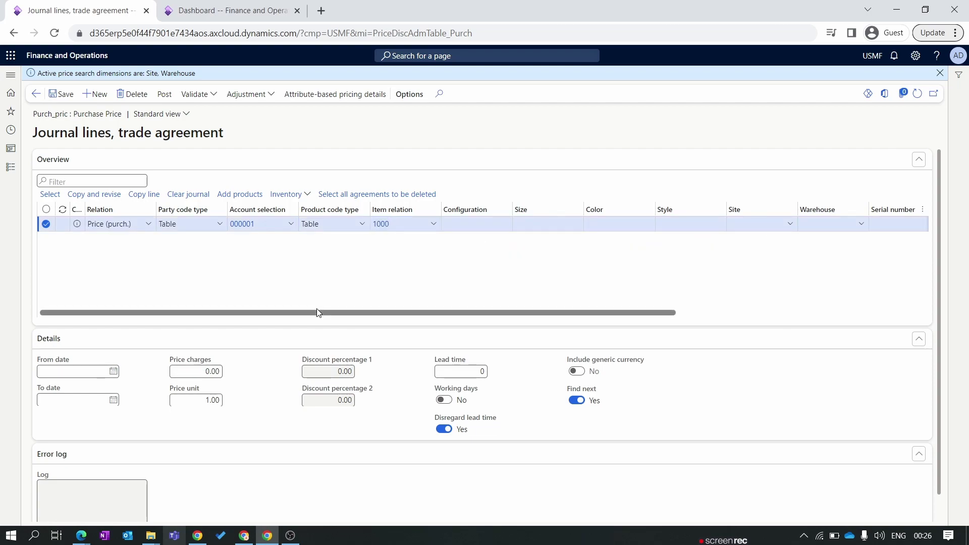
{"action": "left_click_drag", "start_coordinate": [317, 310], "coordinate": [765, 309]}
{"action": "left_click_drag", "start_coordinate": [582, 313], "coordinate": [151, 245]}
{"action": "left_click", "coordinate": [200, 95]}
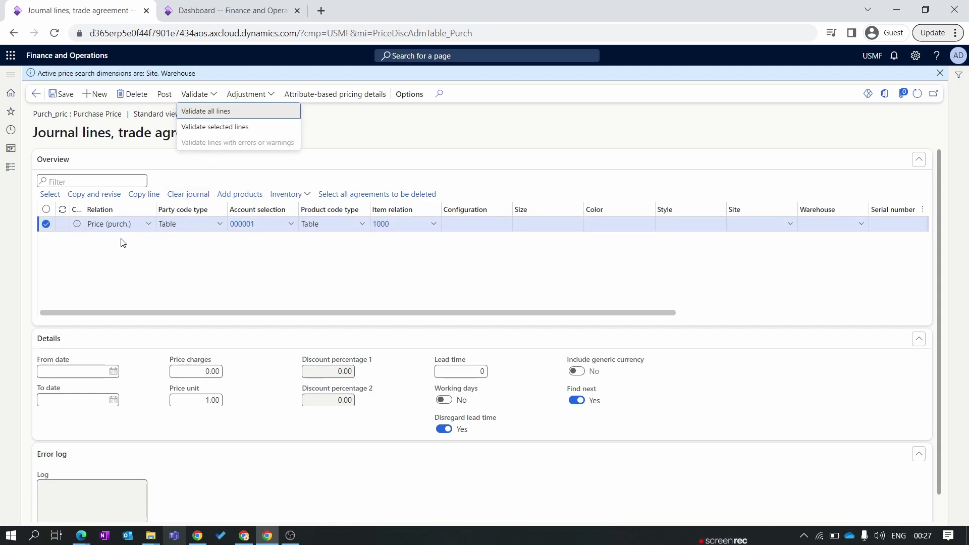
- Validate all lines of the Purch_pric journal and post it, confirming with OK
{"action": "left_click", "coordinate": [257, 112]}
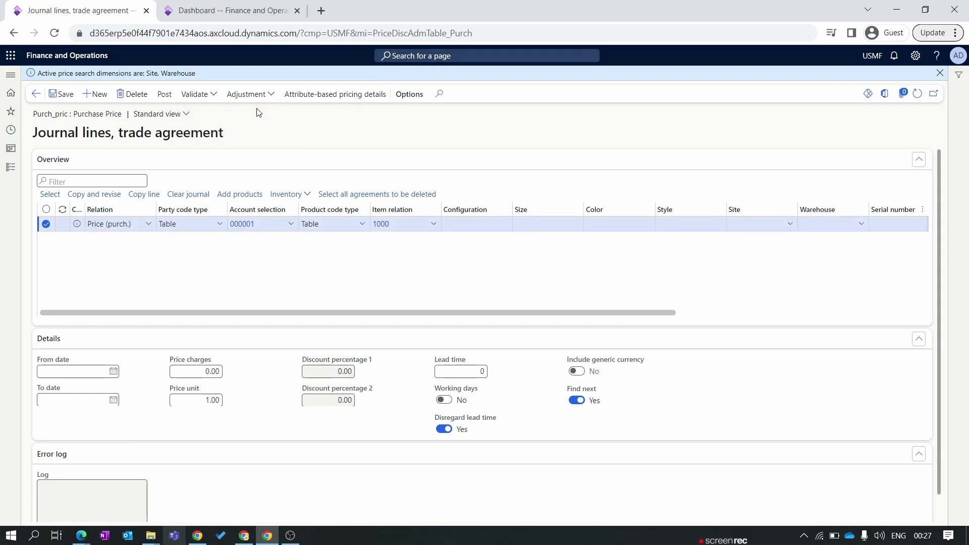
{"action": "left_click", "coordinate": [909, 507]}
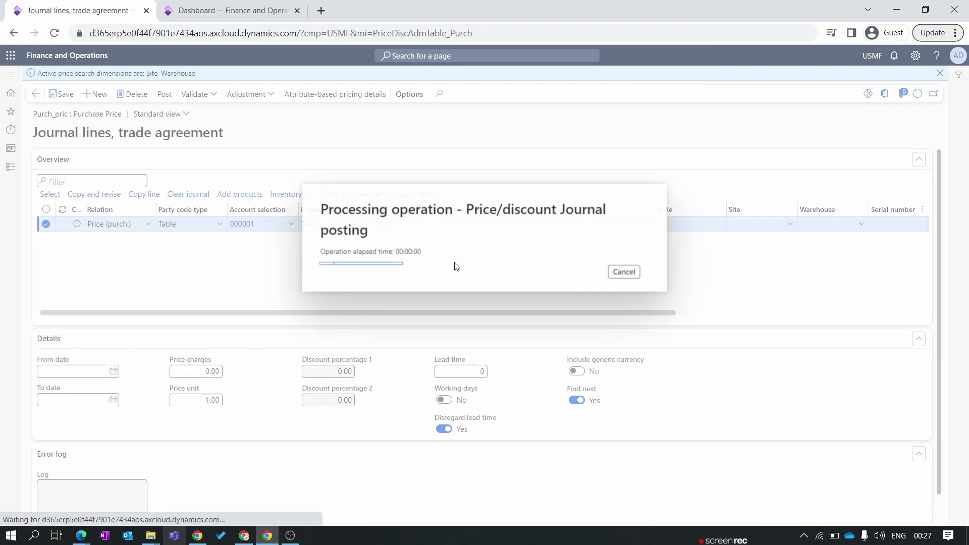
{"action": "left_click", "coordinate": [168, 79]}
{"action": "key", "text": "Return"}
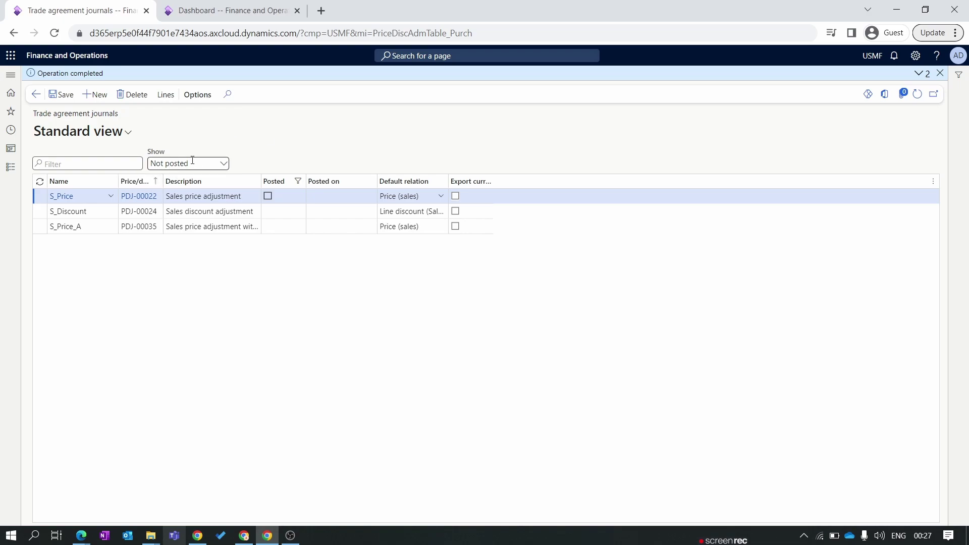
{"action": "left_click_drag", "start_coordinate": [161, 152], "coordinate": [227, 165]}
- Show posted journals sorted newest first, confirm Purch_pric PDJ-00060 posted 5/14/2023, and switch to the dashboard
{"action": "left_click", "coordinate": [227, 165]}
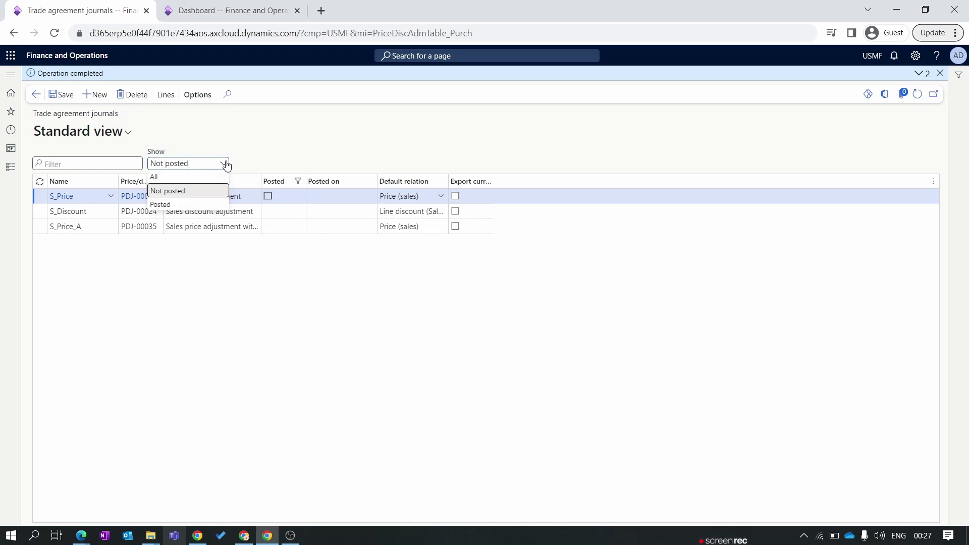
{"action": "left_click", "coordinate": [172, 203]}
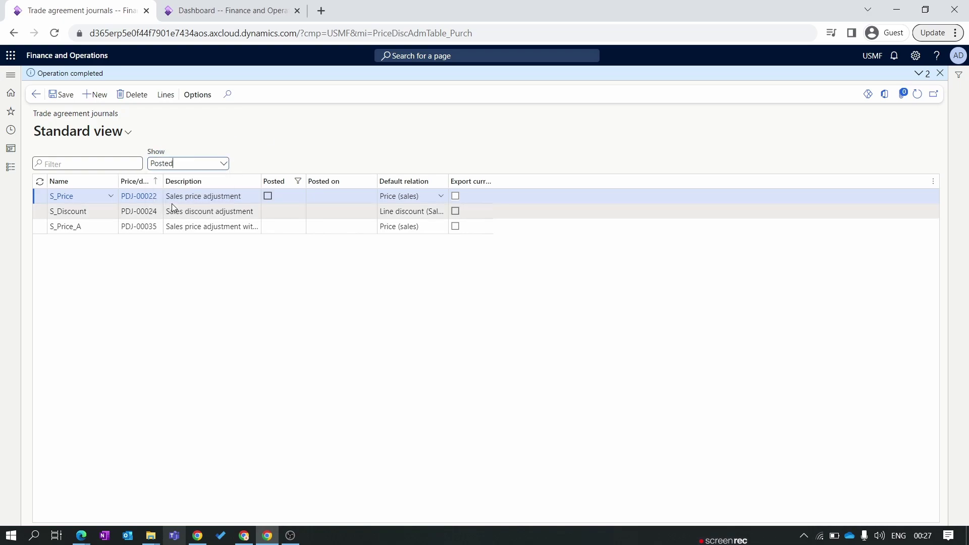
{"action": "left_click", "coordinate": [309, 182]}
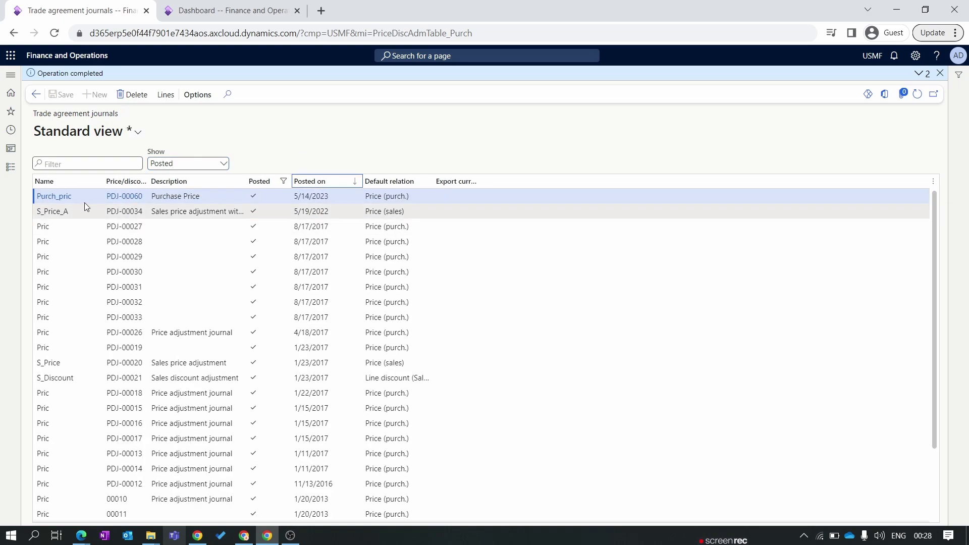
{"action": "left_click", "coordinate": [64, 198]}
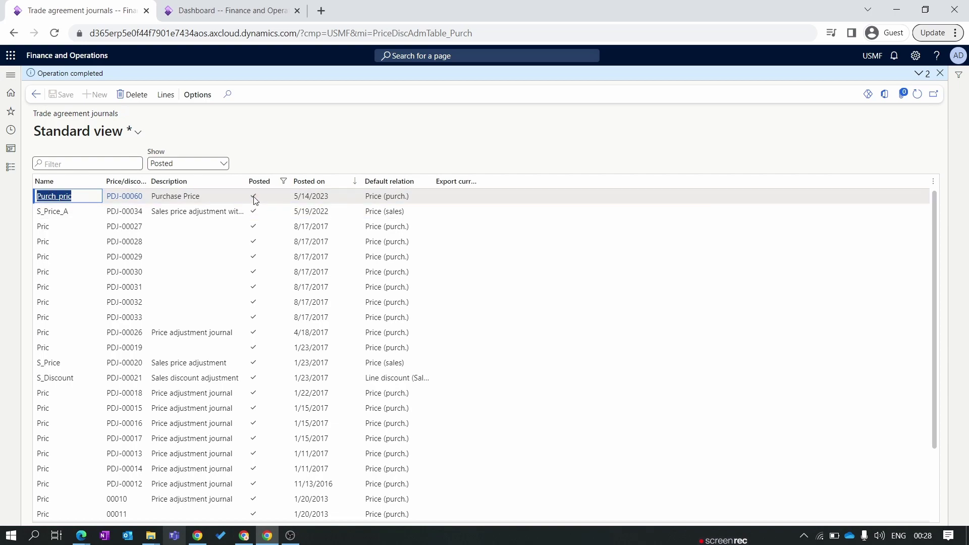
{"action": "left_click", "coordinate": [241, 7]}
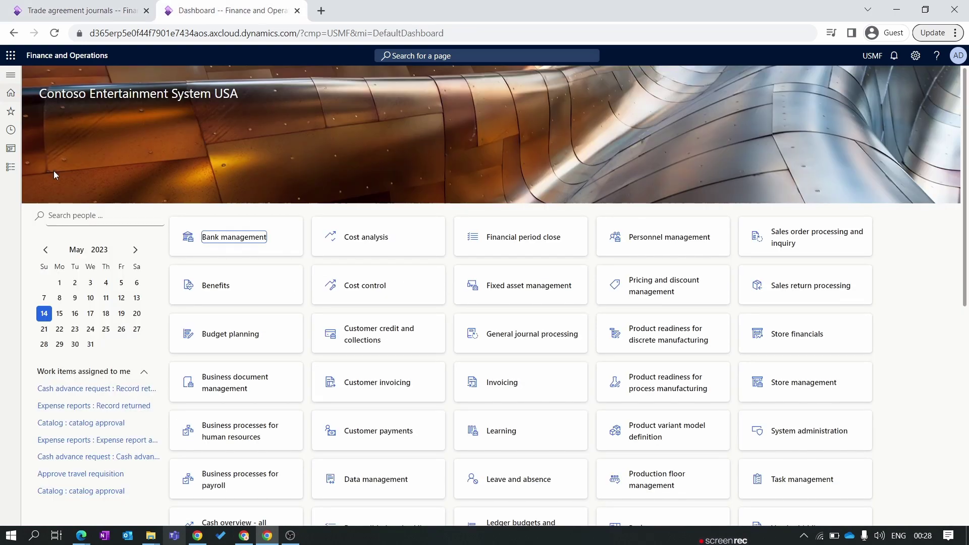
- Open the purchase prices of item 1000 from Product information management > Released products
{"action": "left_click", "coordinate": [10, 166]}
{"action": "scroll", "coordinate": [76, 323], "scroll_direction": "down", "scroll_amount": 5}
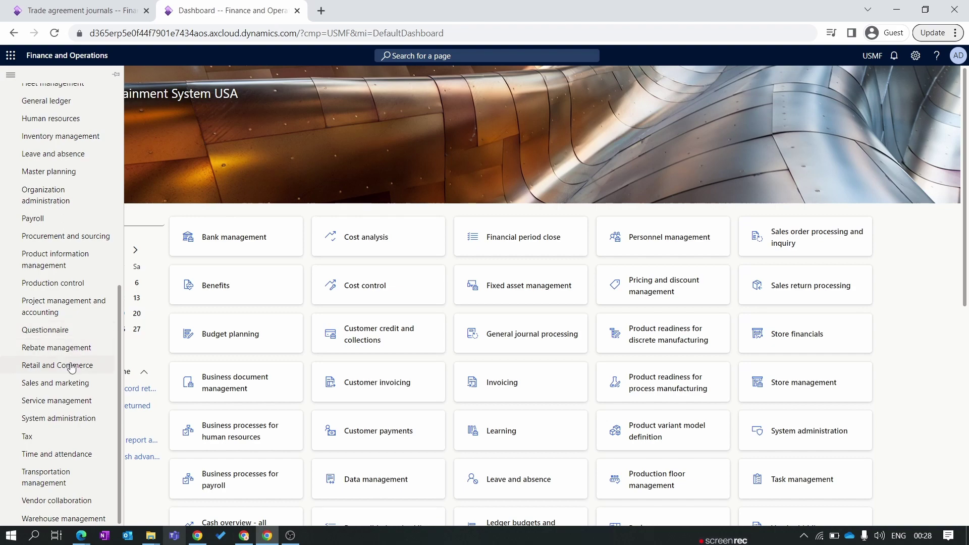
{"action": "left_click", "coordinate": [68, 267]}
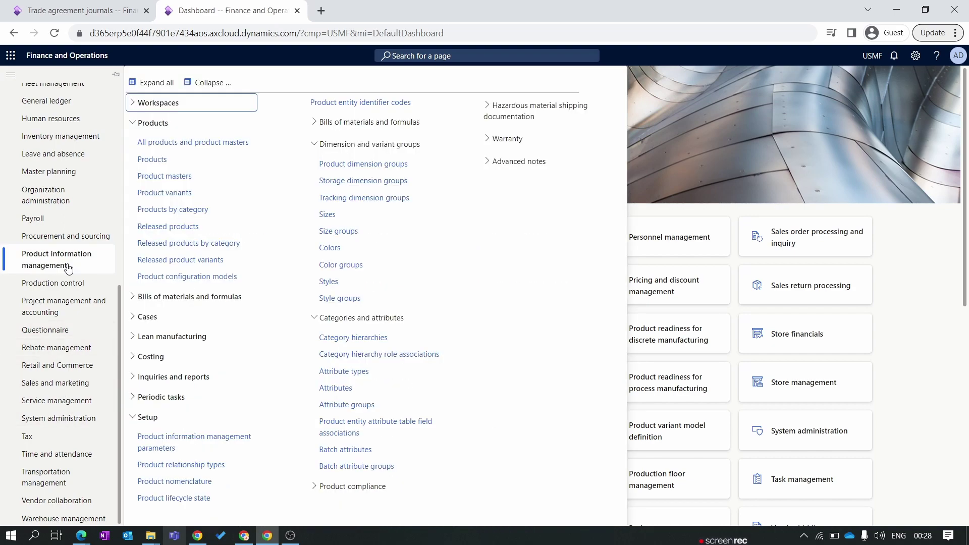
{"action": "left_click", "coordinate": [177, 230]}
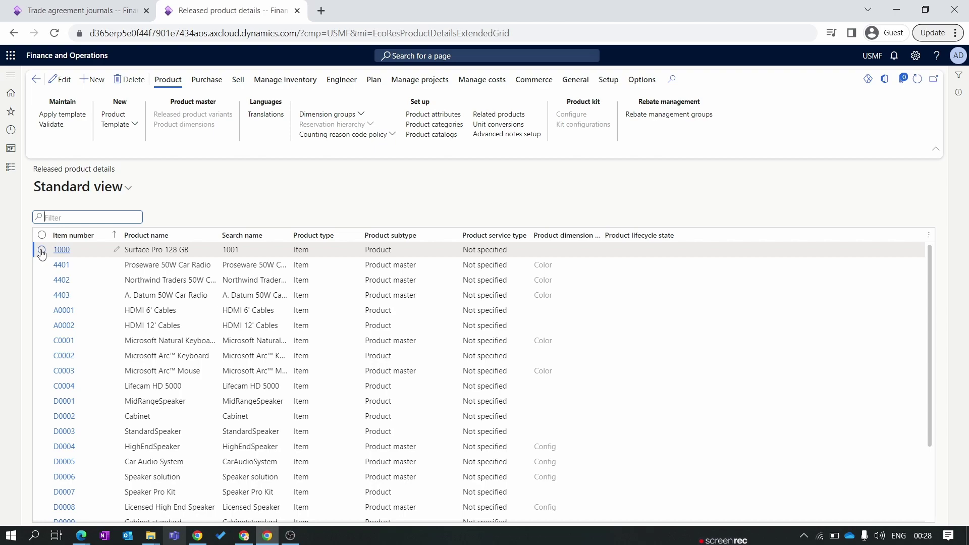
{"action": "left_click", "coordinate": [42, 250]}
{"action": "left_click", "coordinate": [207, 80]}
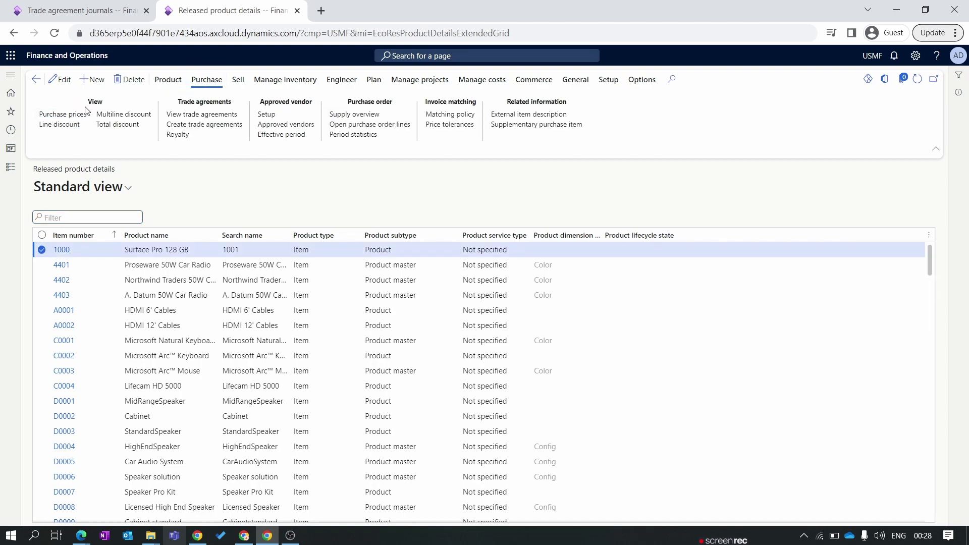
{"action": "left_click", "coordinate": [69, 115]}
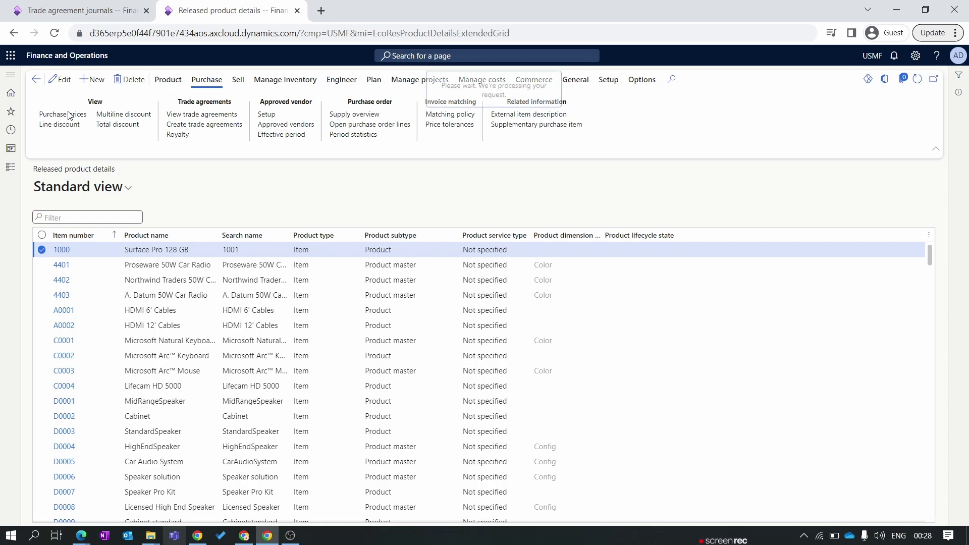
- Review the 100.00 USD price line for account 000001 and go back to released products
{"action": "left_click_drag", "start_coordinate": [565, 448], "coordinate": [223, 463]}
{"action": "scroll", "coordinate": [44, 202], "scroll_direction": "right", "scroll_amount": 10}
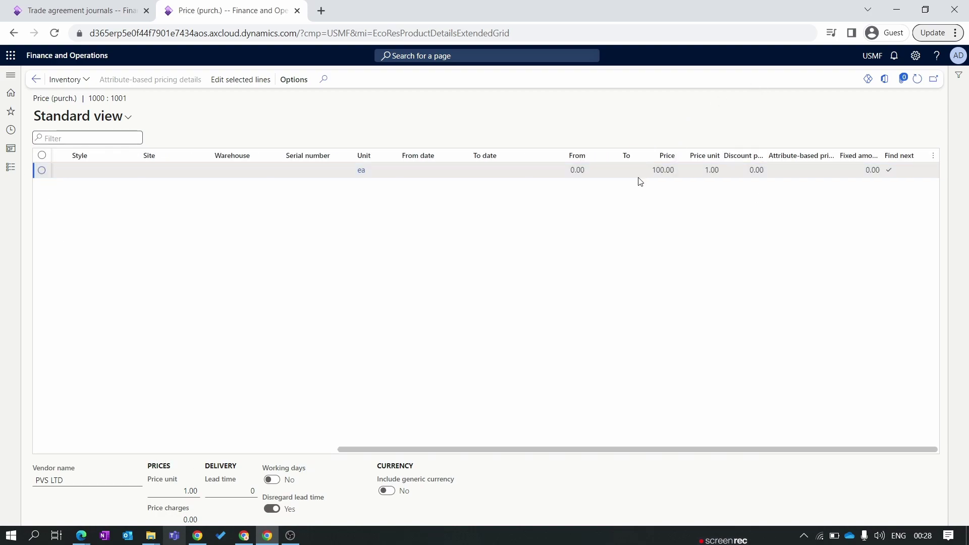
{"action": "scroll", "coordinate": [630, 241], "scroll_direction": "left", "scroll_amount": 10}
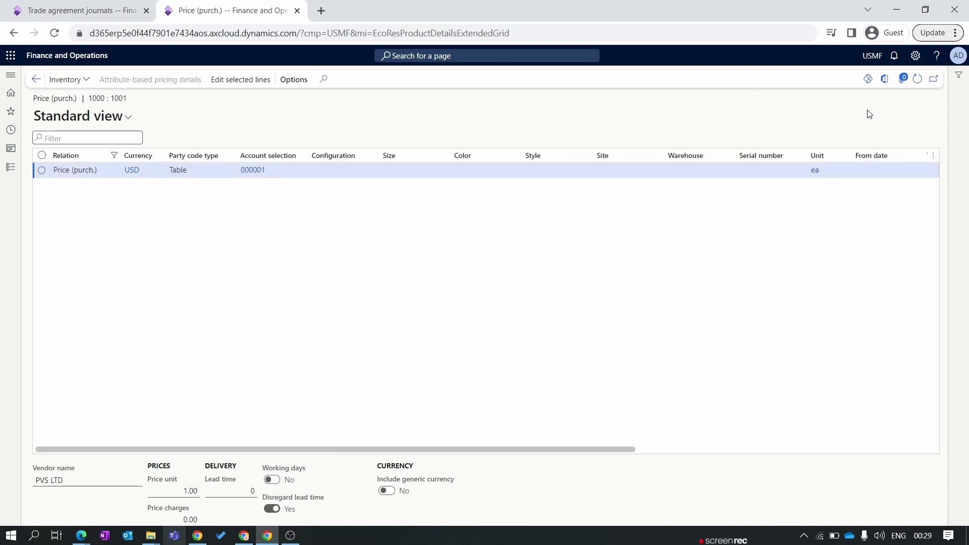
{"action": "left_click", "coordinate": [40, 82]}
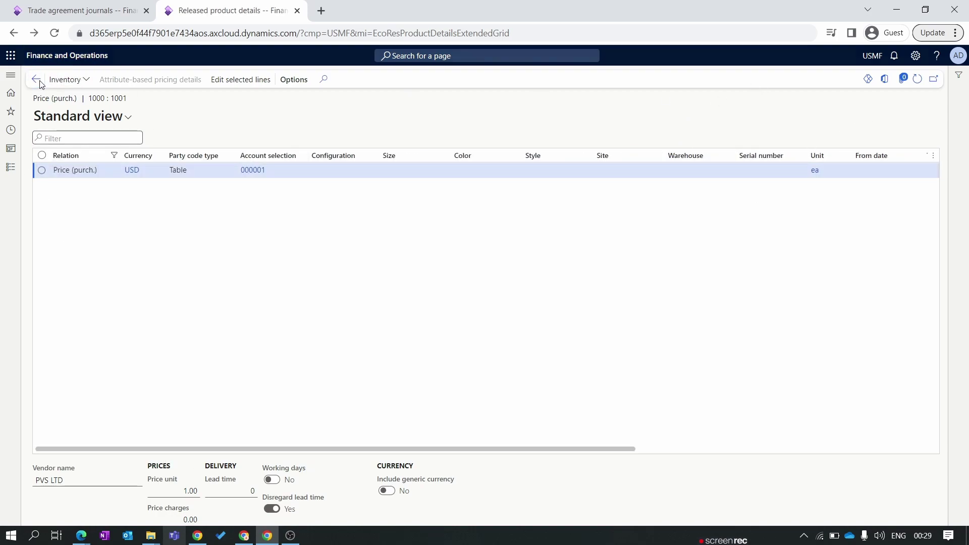
{"action": "left_click", "coordinate": [10, 166]}
{"action": "scroll", "coordinate": [66, 293], "scroll_direction": "down", "scroll_amount": 7}
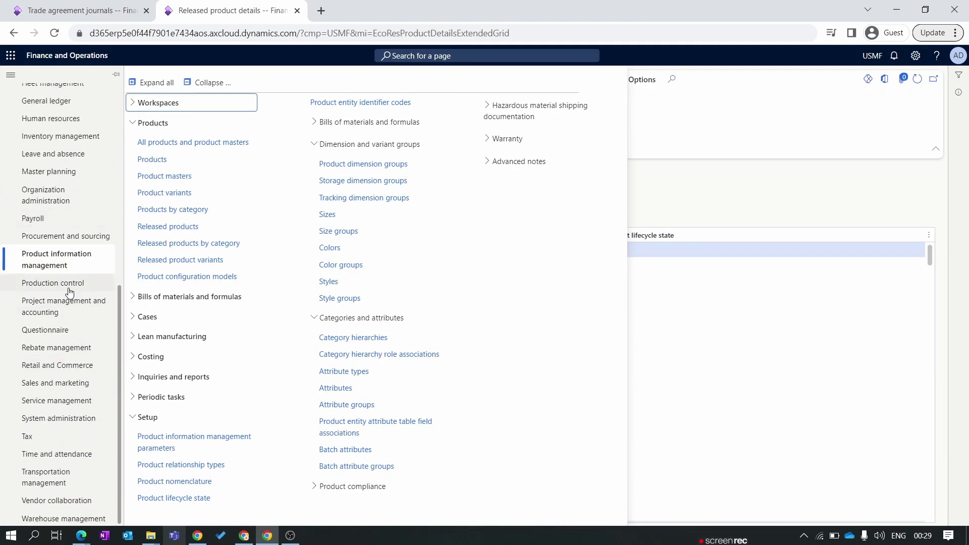
{"action": "left_click", "coordinate": [65, 236]}
{"action": "left_click", "coordinate": [162, 256]}
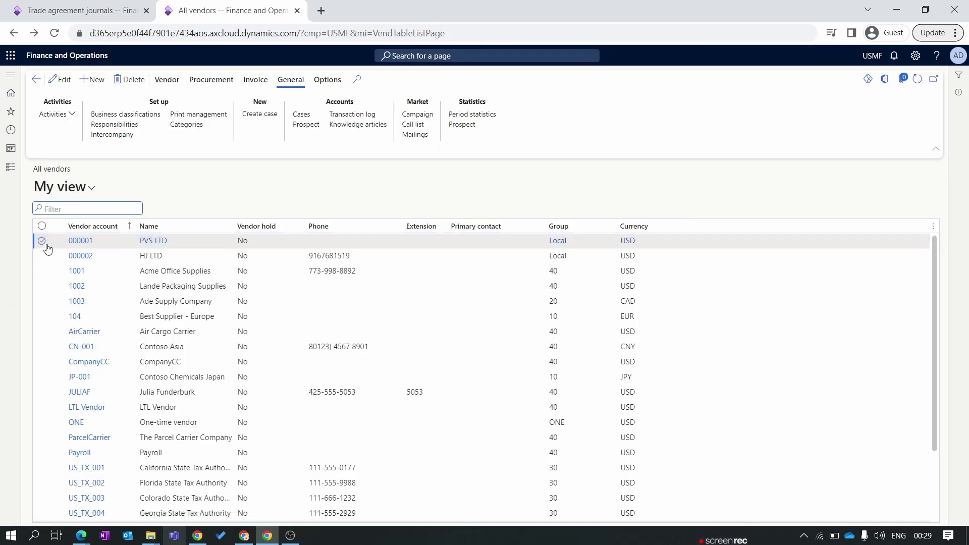
{"action": "left_click", "coordinate": [44, 243]}
{"action": "left_click", "coordinate": [211, 80]}
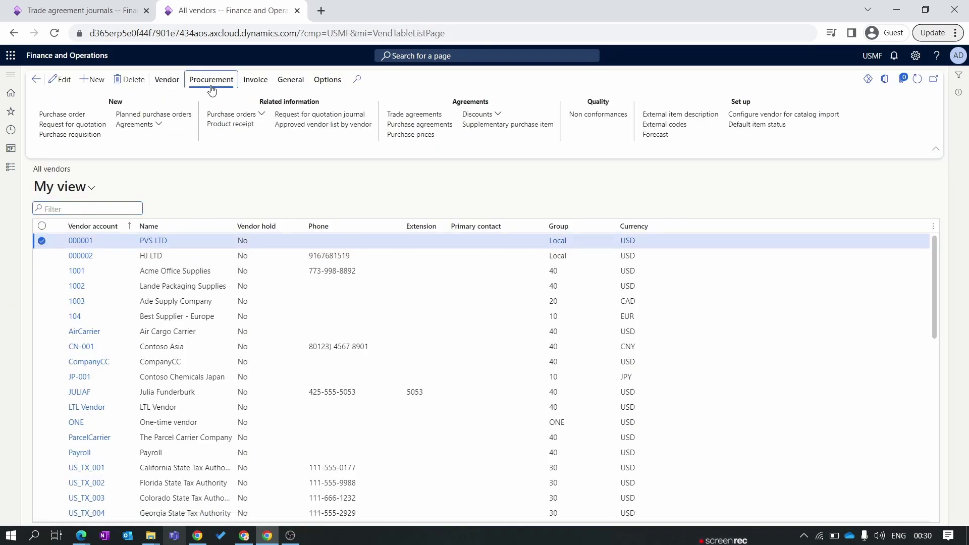
{"action": "left_click", "coordinate": [417, 116]}
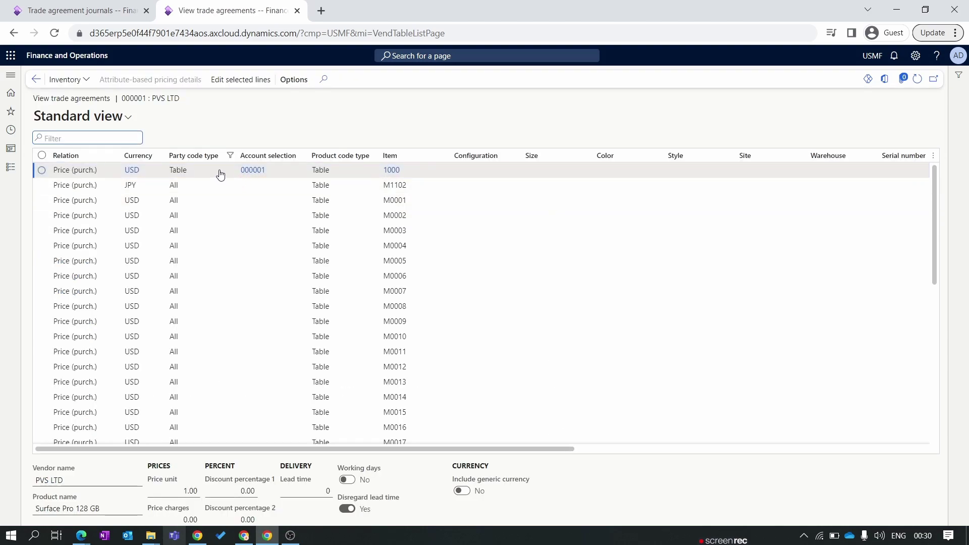
{"action": "left_click_drag", "start_coordinate": [304, 448], "coordinate": [668, 449]}
{"action": "left_click", "coordinate": [600, 169]}
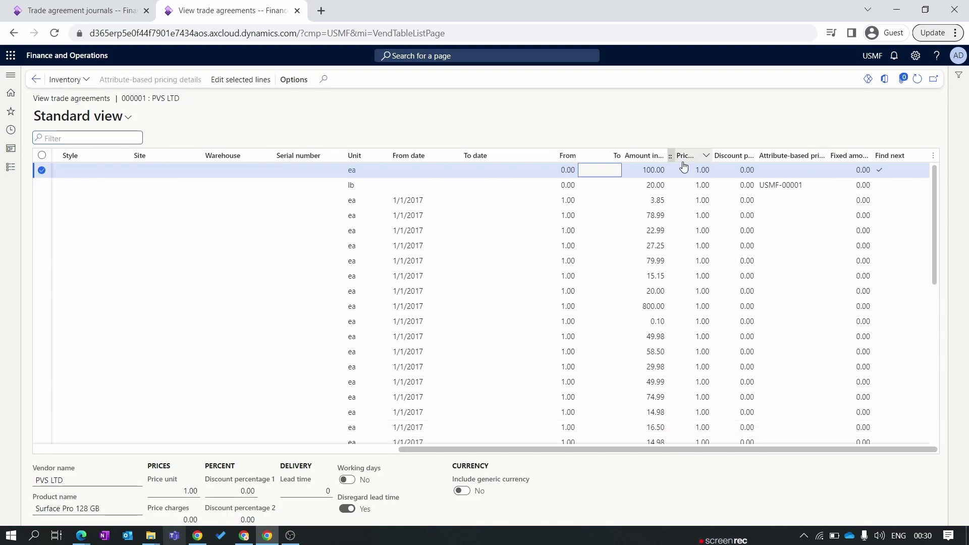
{"action": "left_click", "coordinate": [651, 170]}
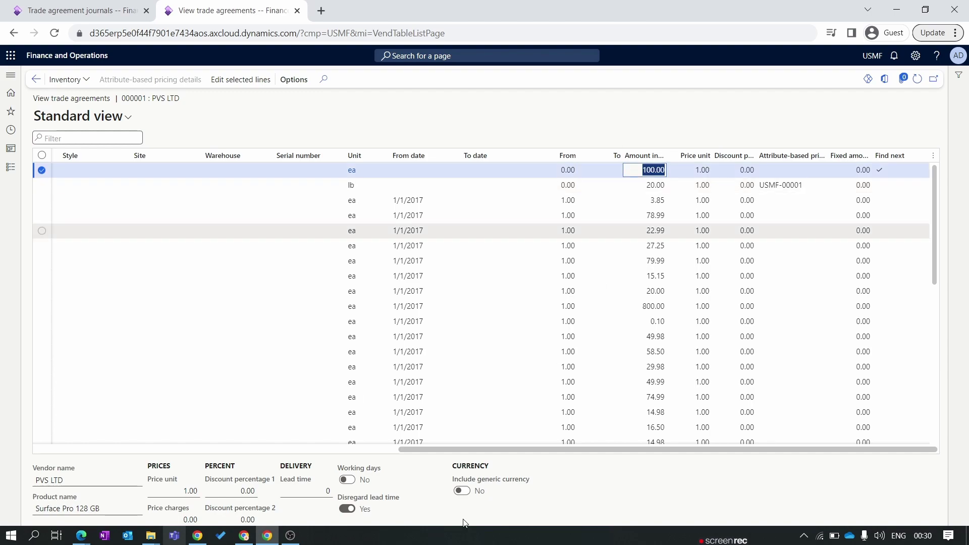
{"action": "left_click", "coordinate": [36, 79]}
{"action": "scroll", "coordinate": [76, 339], "scroll_direction": "down", "scroll_amount": 6}
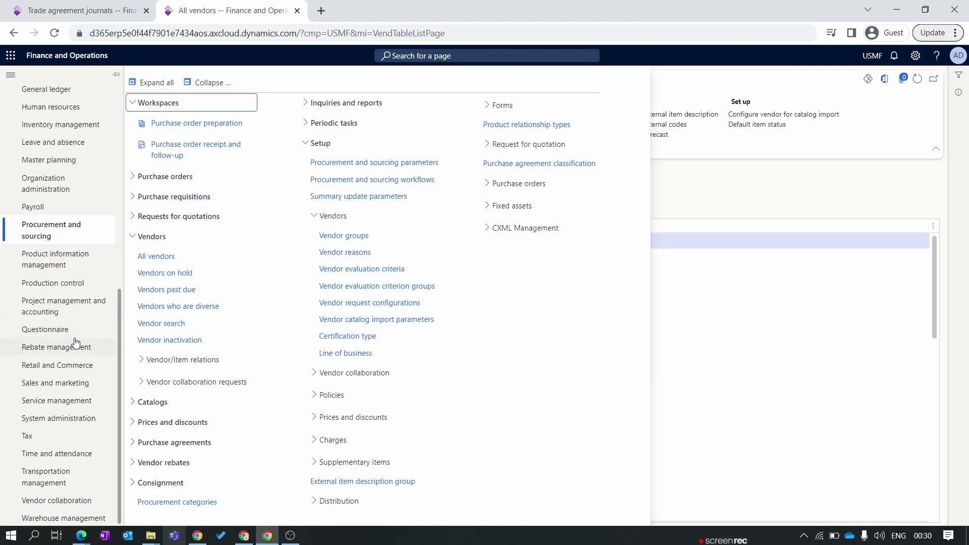
{"action": "left_click", "coordinate": [56, 260]}
{"action": "left_click", "coordinate": [176, 232]}
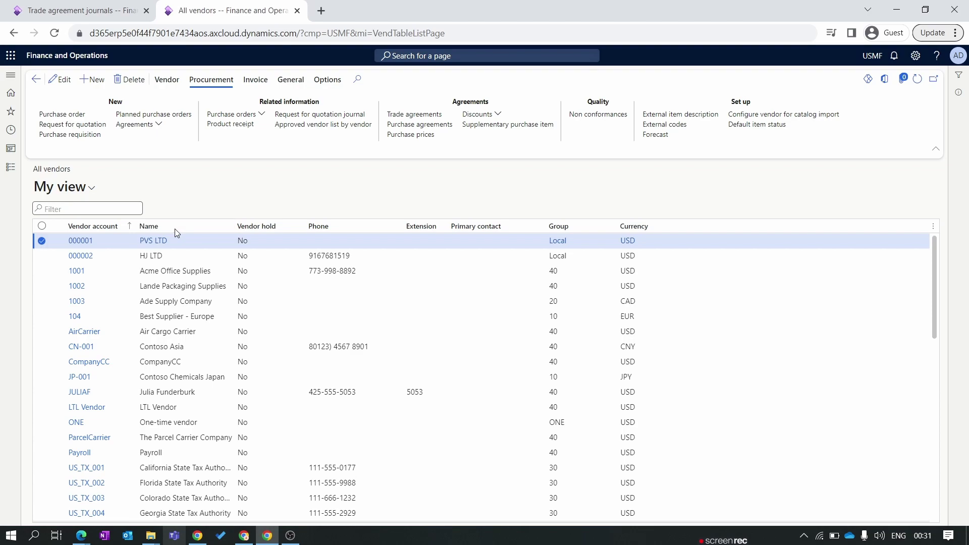
{"action": "left_click", "coordinate": [60, 115]}
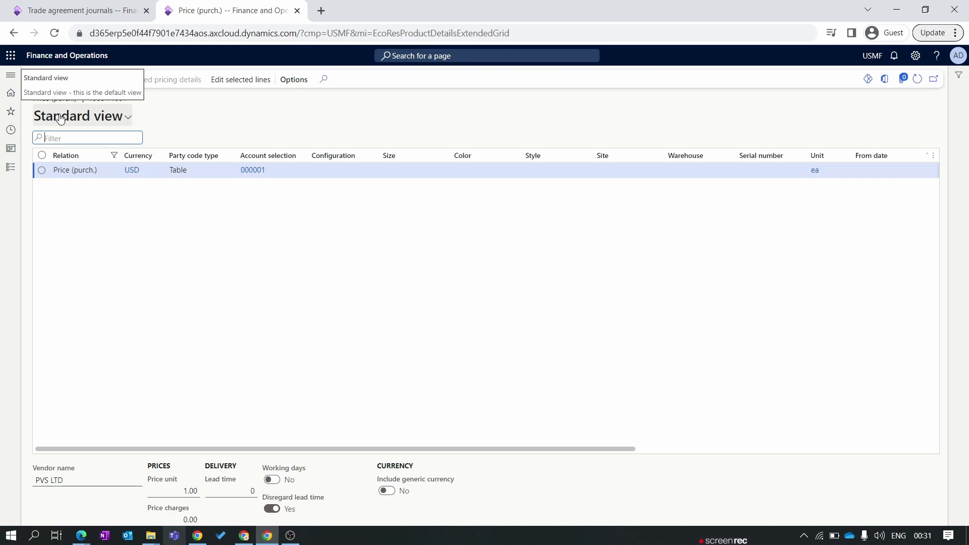
- Copy the item 1000 purchase price line into a new Purch_pric journal via Edit selected lines
{"action": "left_click", "coordinate": [42, 170]}
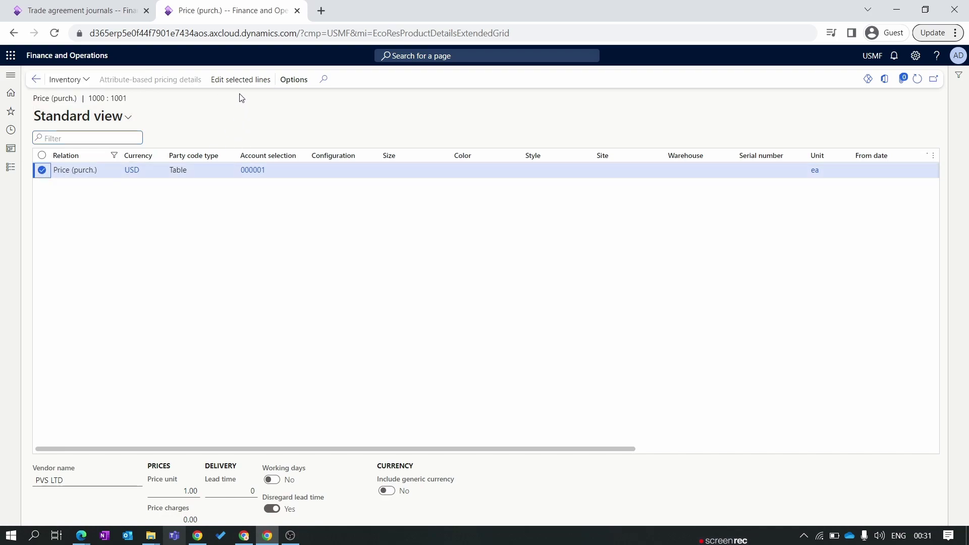
{"action": "left_click", "coordinate": [226, 84]}
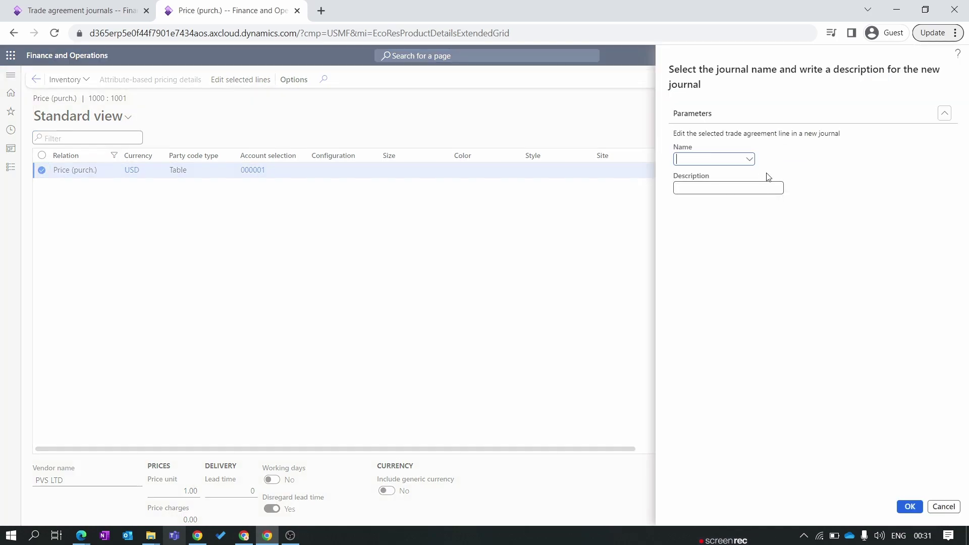
{"action": "left_click", "coordinate": [750, 160]}
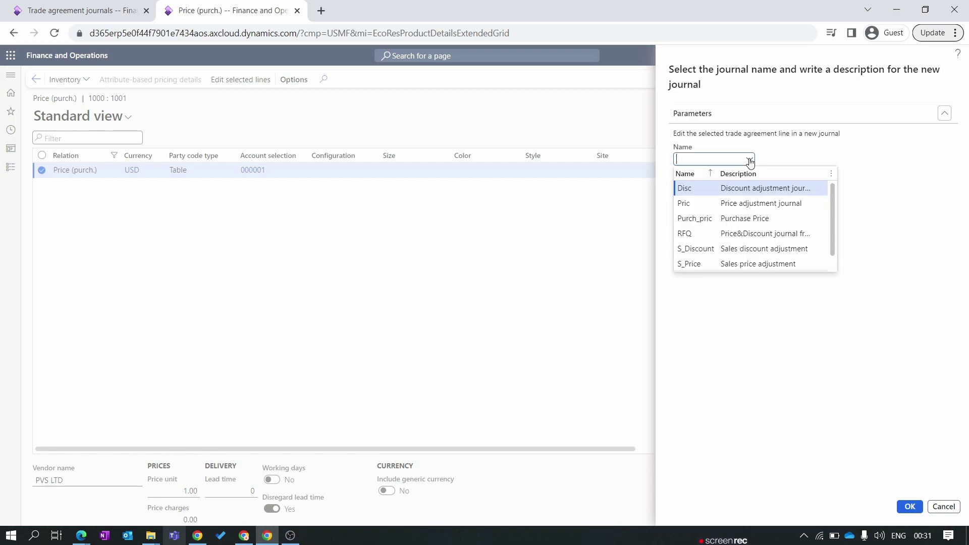
{"action": "left_click", "coordinate": [711, 218]}
{"action": "left_click", "coordinate": [908, 506]}
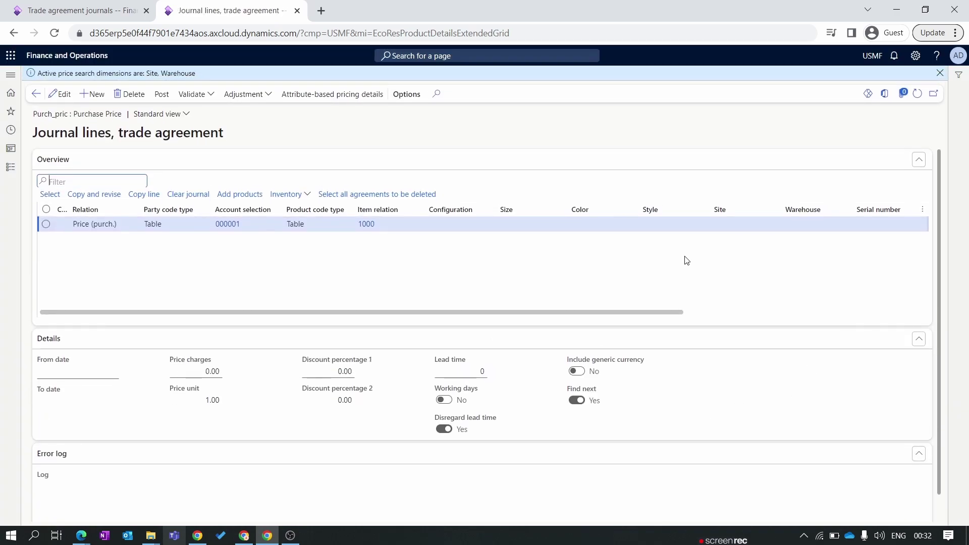
- Change the line's amount from 100.00 to 200.00 USD and duplicate the journal's browser tab
{"action": "scroll", "coordinate": [686, 260], "scroll_direction": "right", "scroll_amount": 5}
{"action": "scroll", "coordinate": [422, 297], "scroll_direction": "left", "scroll_amount": 5}
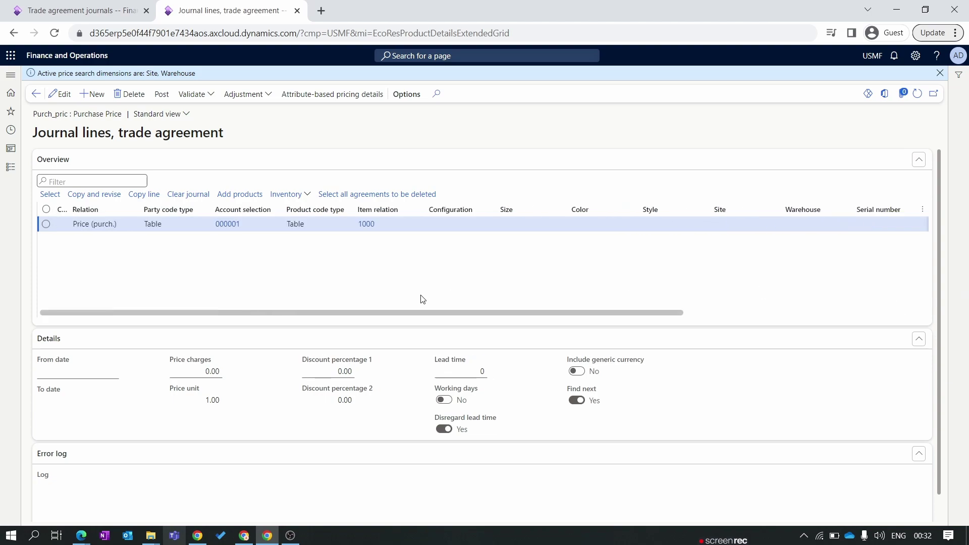
{"action": "left_click", "coordinate": [48, 95]}
{"action": "scroll", "coordinate": [287, 288], "scroll_direction": "right", "scroll_amount": 5}
{"action": "left_click", "coordinate": [751, 223]}
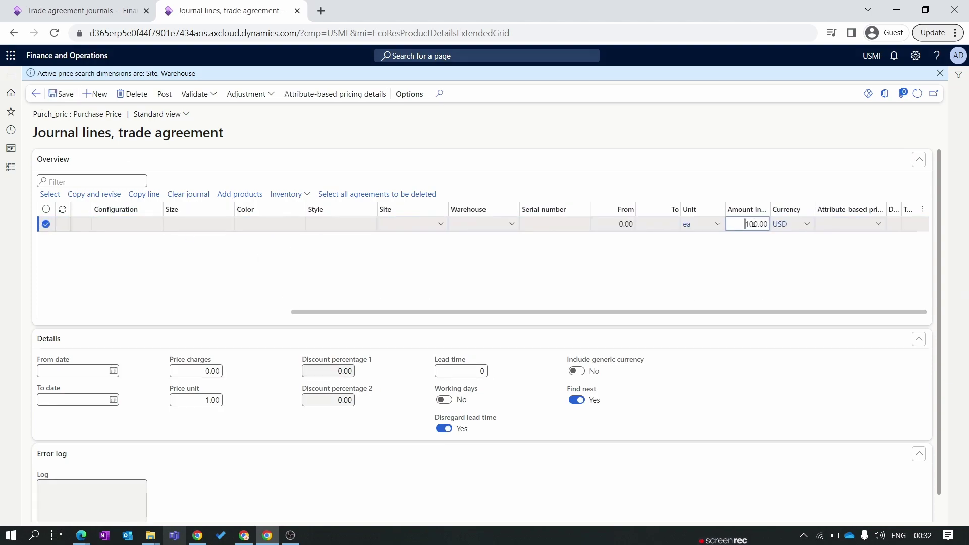
{"action": "left_click", "coordinate": [750, 266]}
{"action": "scroll", "coordinate": [735, 300], "scroll_direction": "right", "scroll_amount": 5}
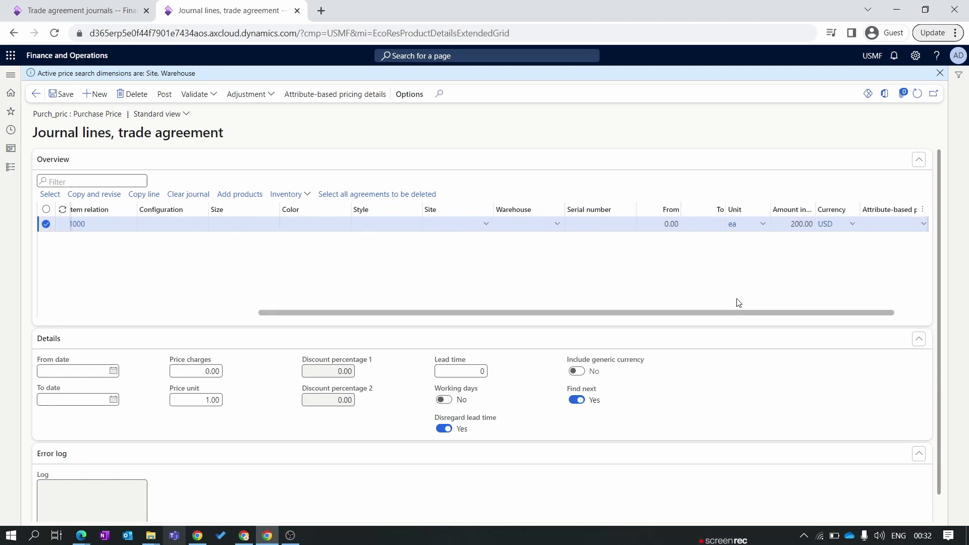
{"action": "left_click", "coordinate": [483, 227]}
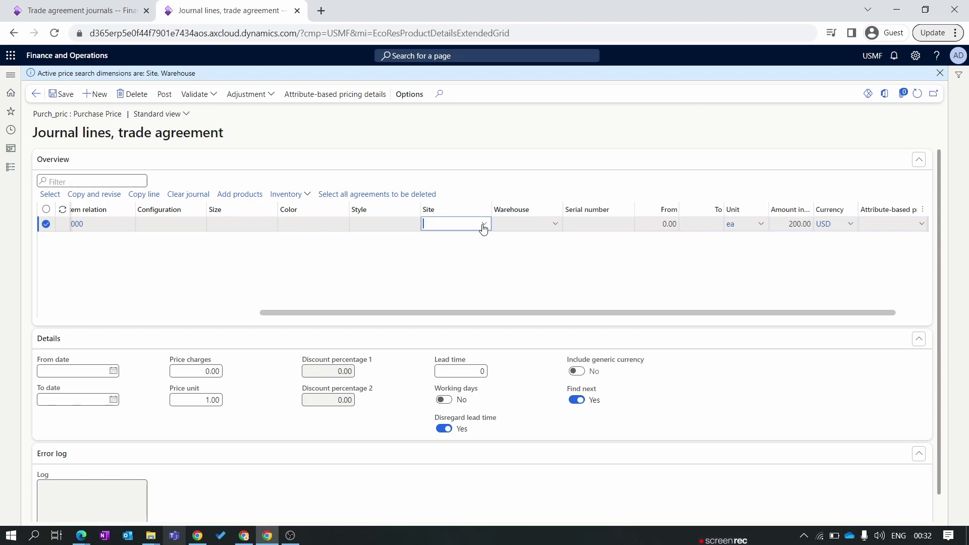
{"action": "right_click", "coordinate": [281, 6]}
{"action": "key", "text": "Escape"}
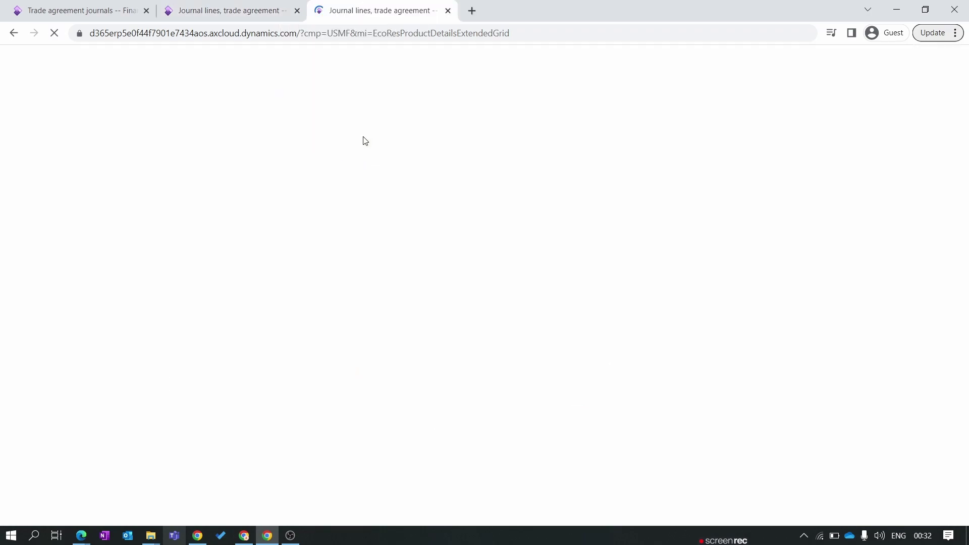
- Confirm item 1000's SiteWH storage dimension group enables Site and Warehouse for purchase prices, then return to the journal
{"action": "left_click", "coordinate": [61, 250]}
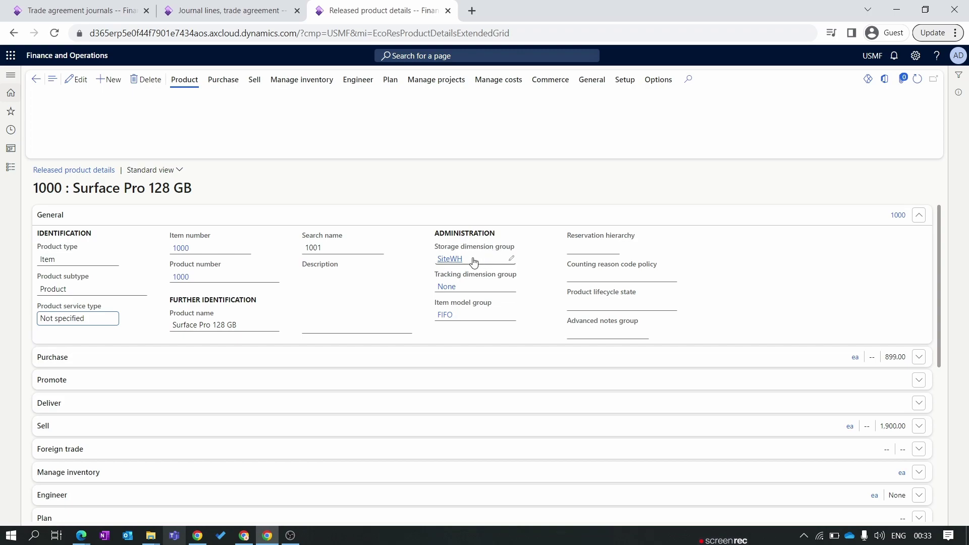
{"action": "left_click", "coordinate": [449, 259]}
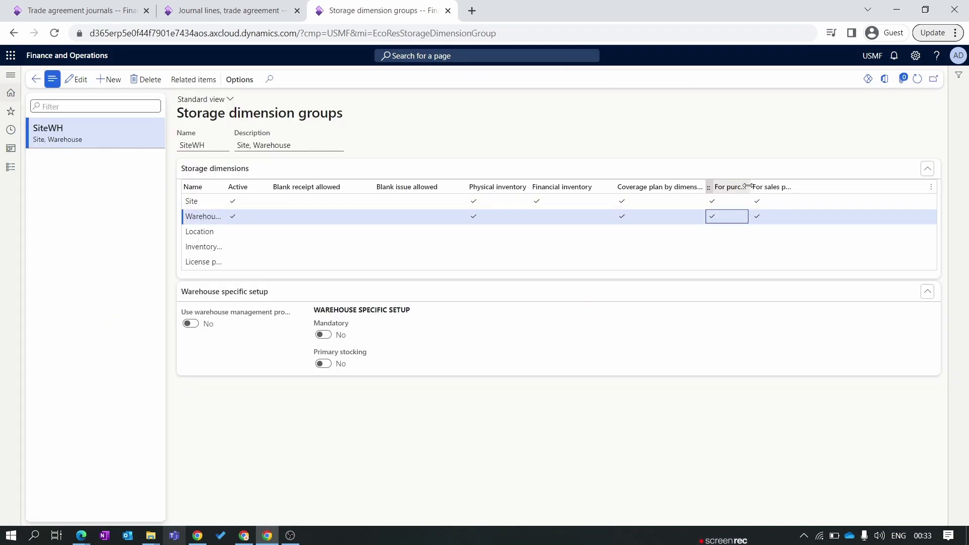
{"action": "left_click_drag", "start_coordinate": [751, 187], "coordinate": [793, 205]}
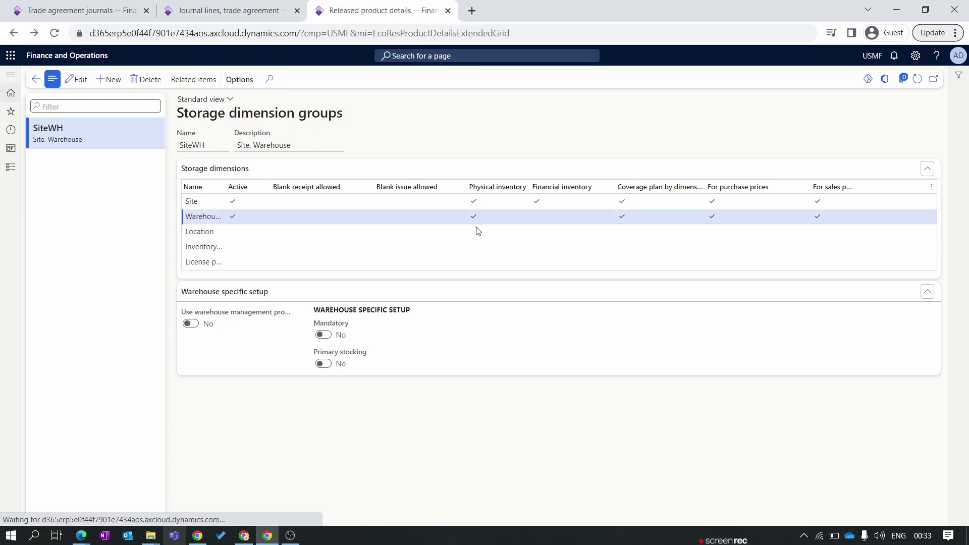
{"action": "left_click", "coordinate": [230, 10]}
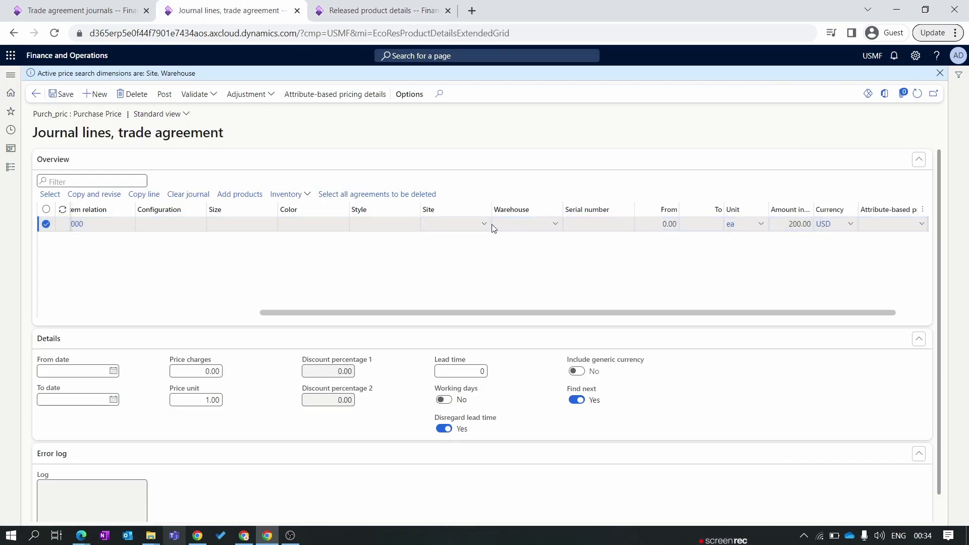
- Set the journal line's site to 2 (Distribution) and warehouse to 22
{"action": "left_click", "coordinate": [483, 223]}
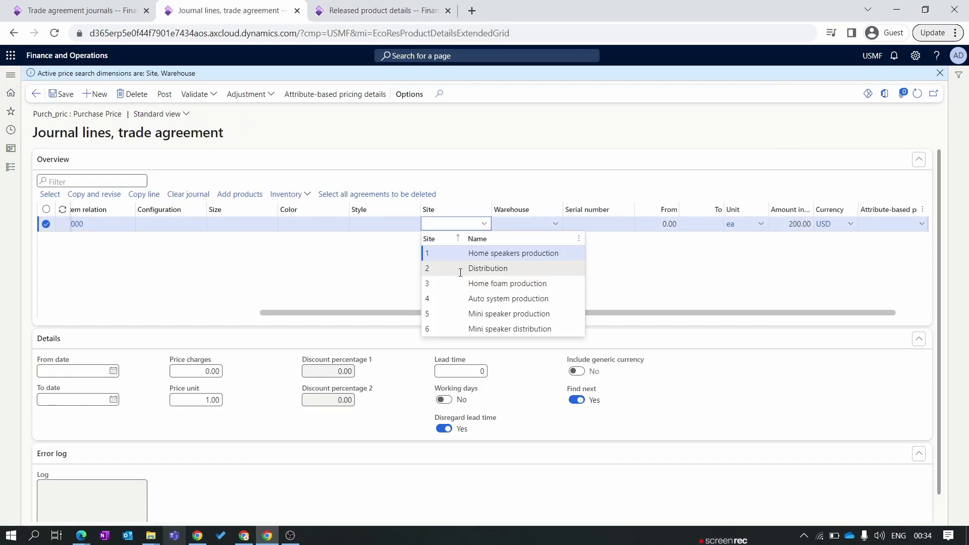
{"action": "left_click", "coordinate": [454, 271]}
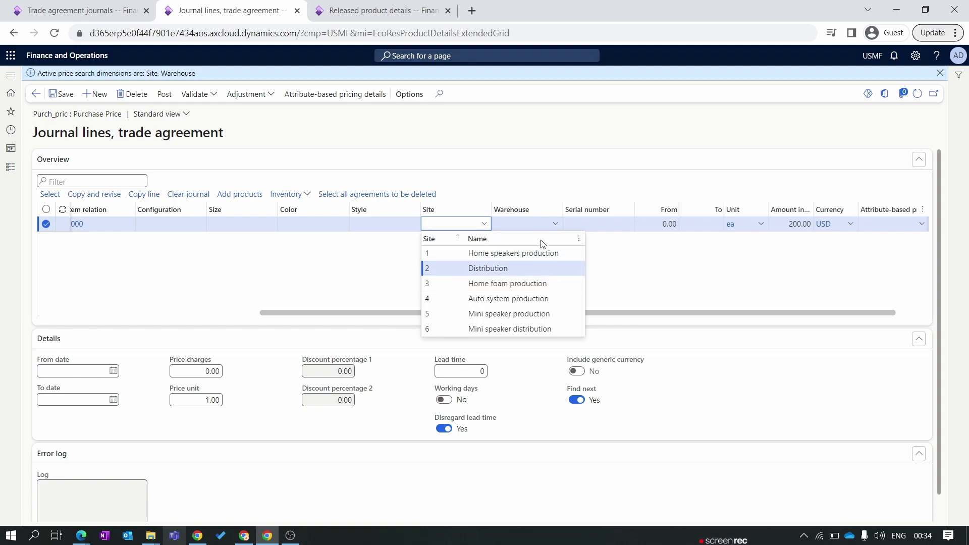
{"action": "left_click", "coordinate": [555, 224]}
{"action": "left_click", "coordinate": [555, 224]}
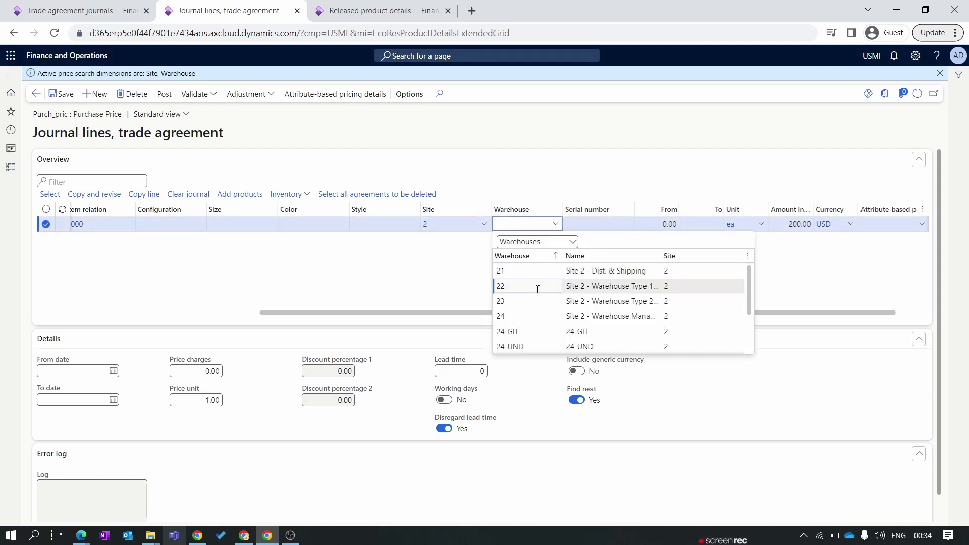
{"action": "left_click", "coordinate": [537, 289]}
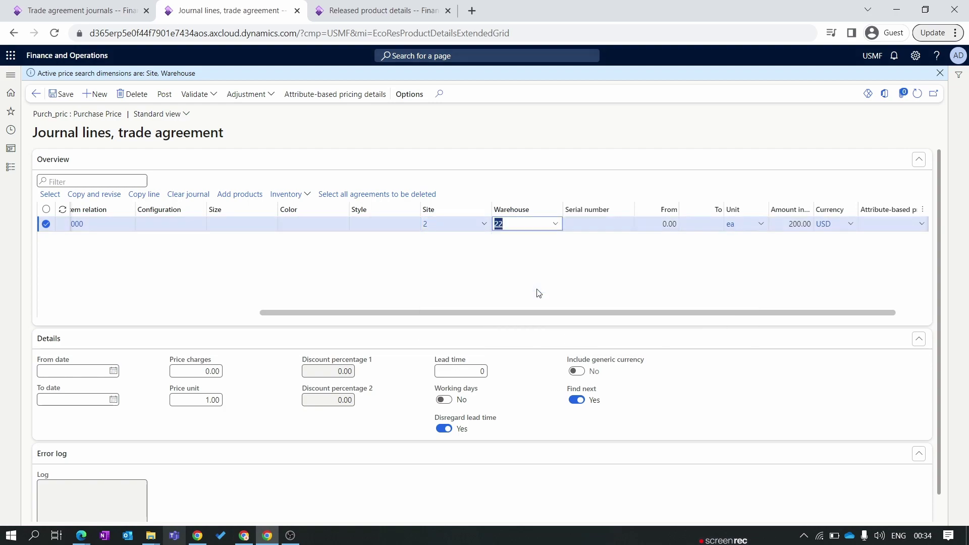
- Validate all journal lines and post the trade agreement journal
{"action": "left_click", "coordinate": [211, 99]}
{"action": "left_click", "coordinate": [226, 111]}
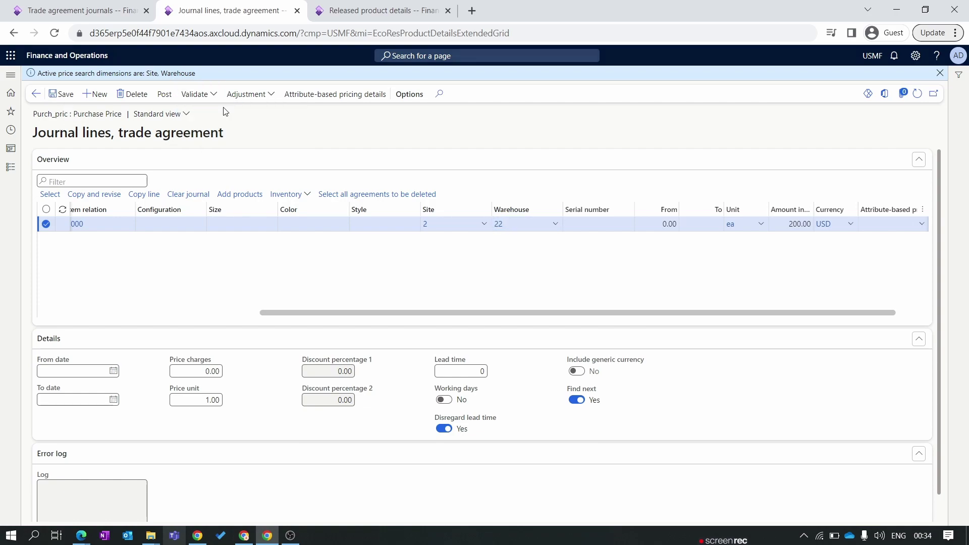
{"action": "left_click", "coordinate": [162, 95]}
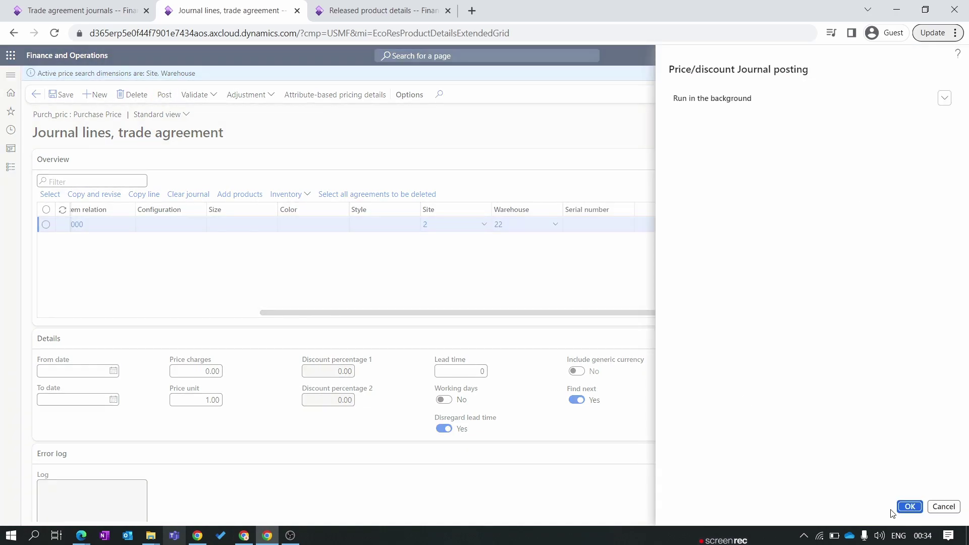
{"action": "left_click", "coordinate": [908, 506]}
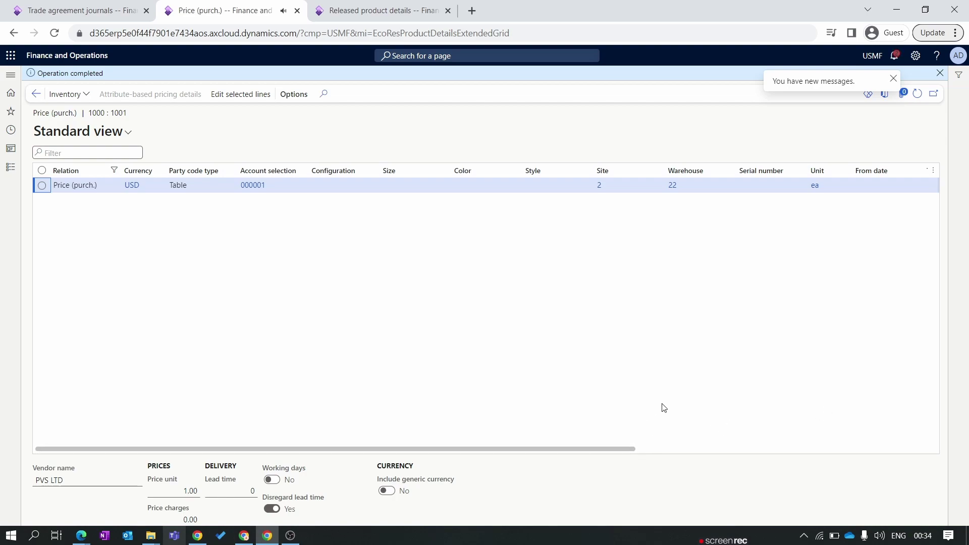
{"action": "left_click_drag", "start_coordinate": [503, 443], "coordinate": [373, 449]}
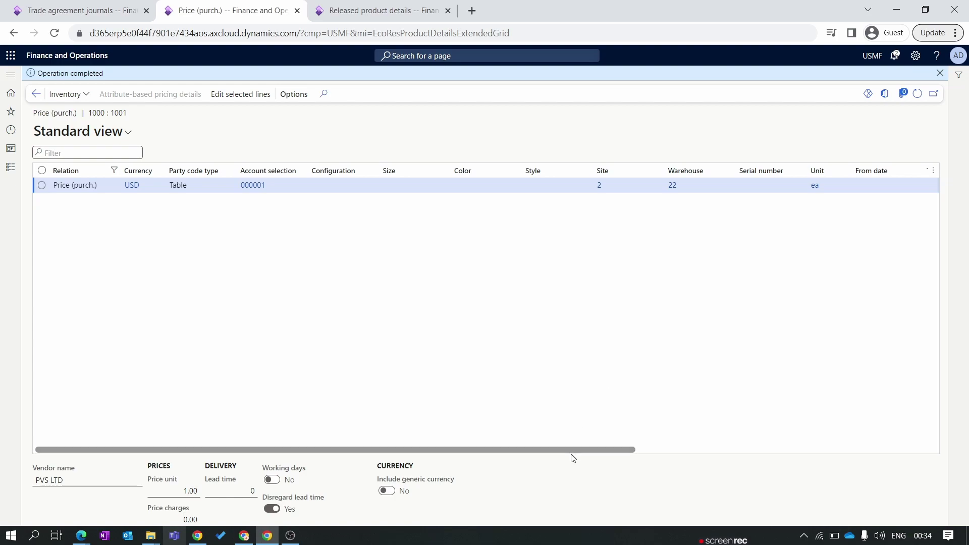